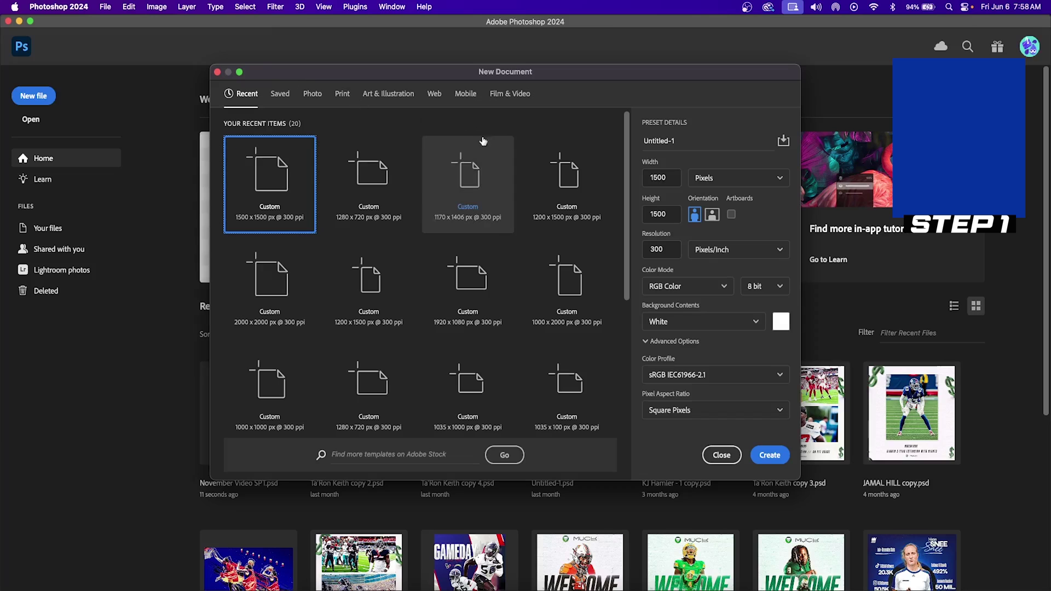
Step: Create a 1170 x 1406 px document at 300 ppi and unlock its background layer
click(474, 215)
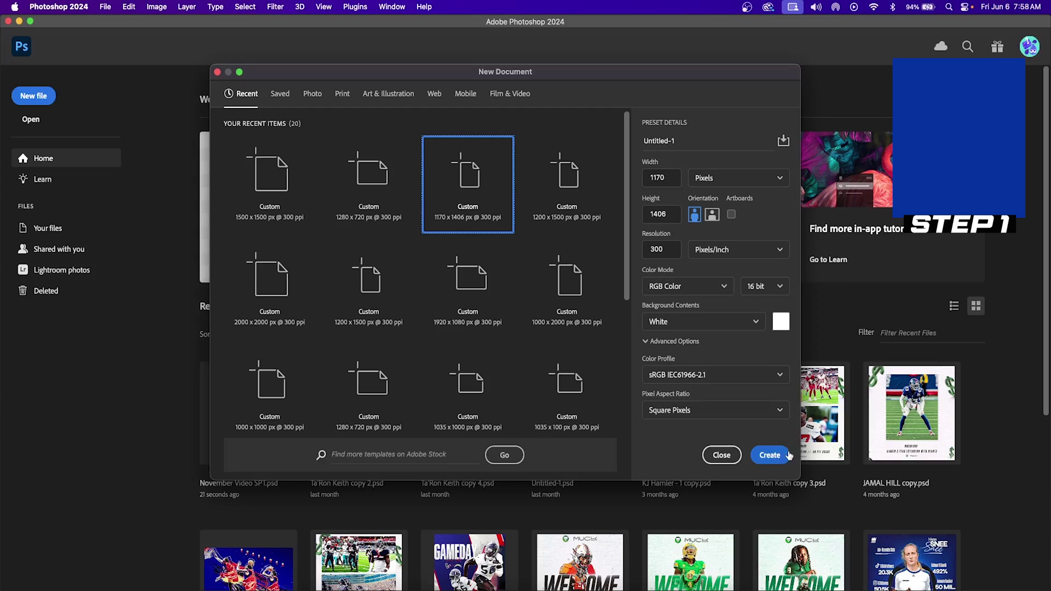
click(770, 455)
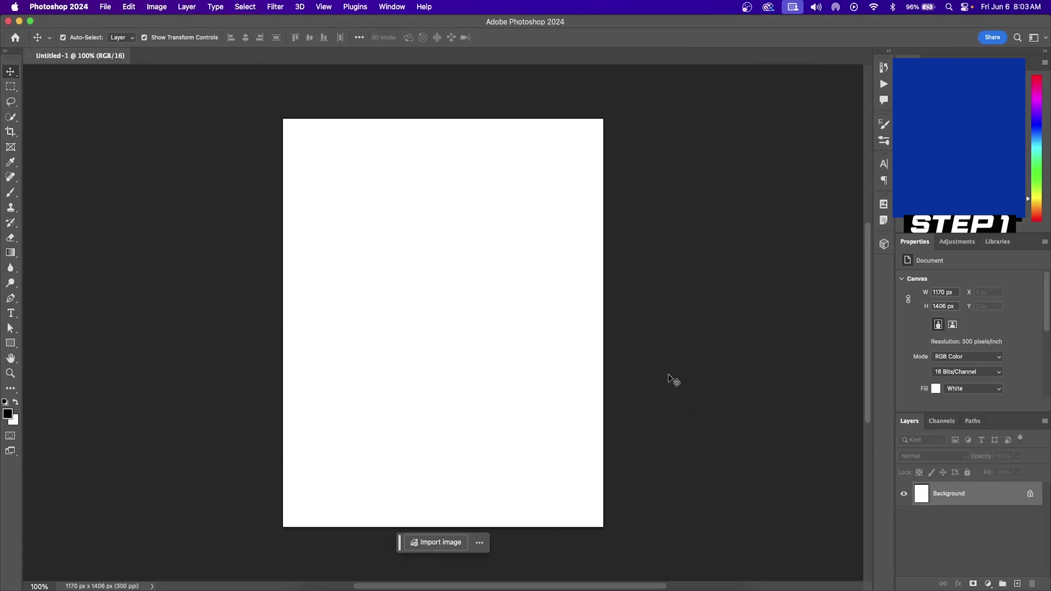
click(1030, 495)
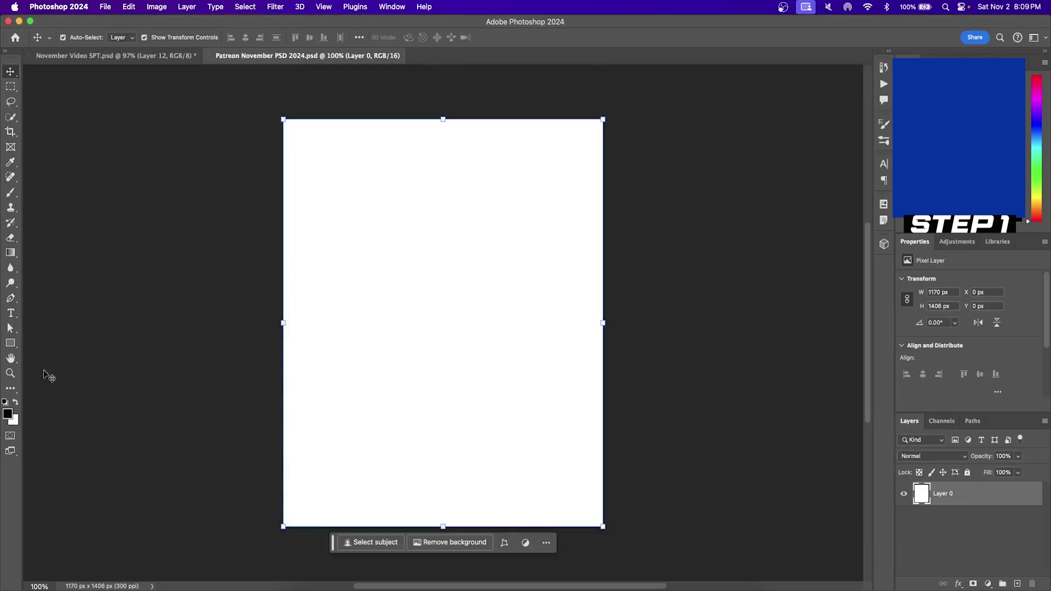
Step: Draw a rectangle about 1705 x 1604 px covering the whole canvas and fill it with blue 0522d3
click(11, 347)
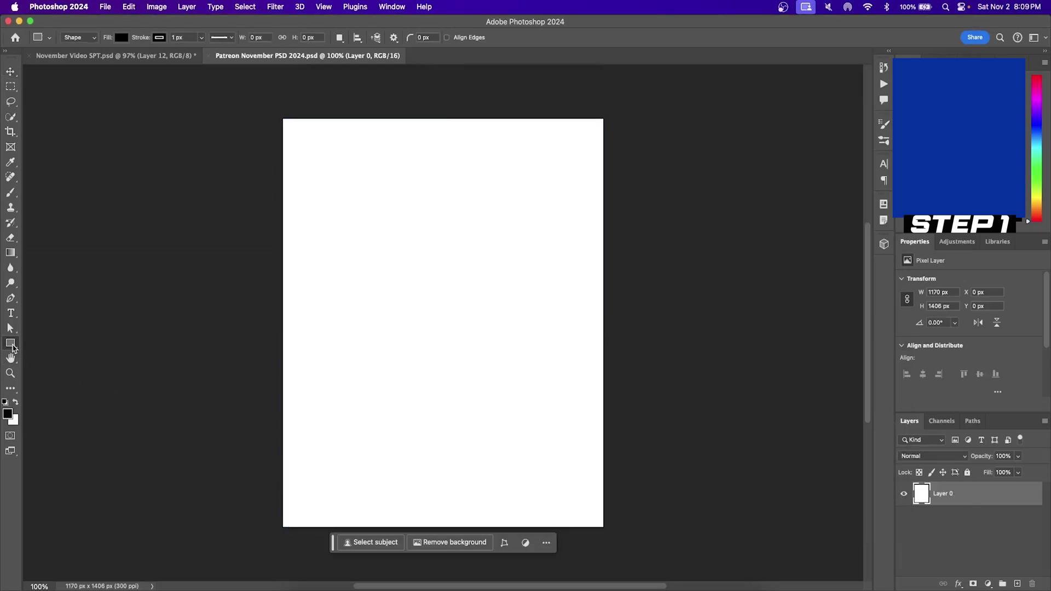
drag(200, 91, 666, 556)
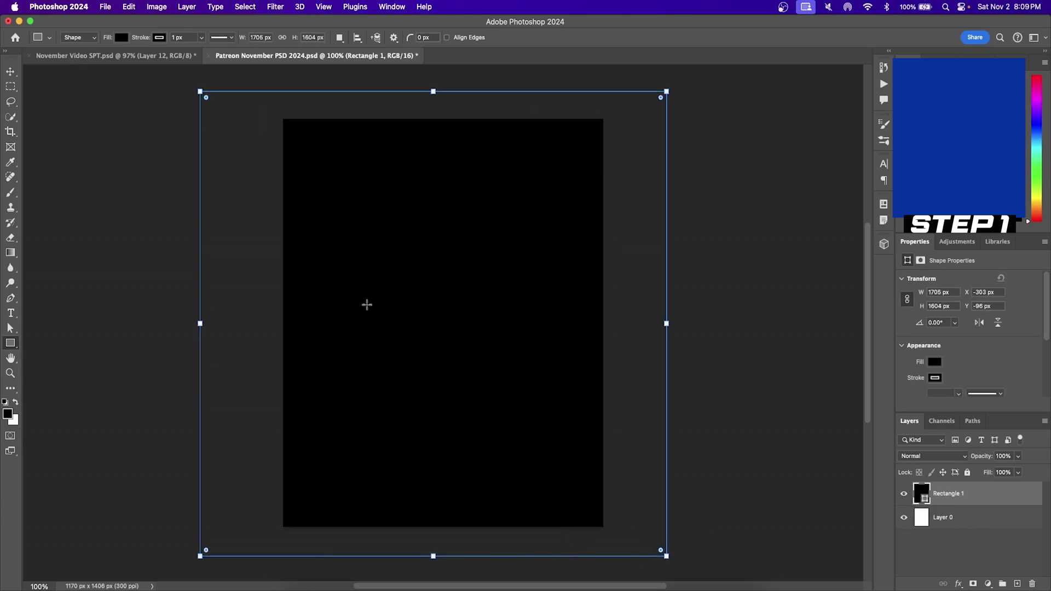
click(936, 363)
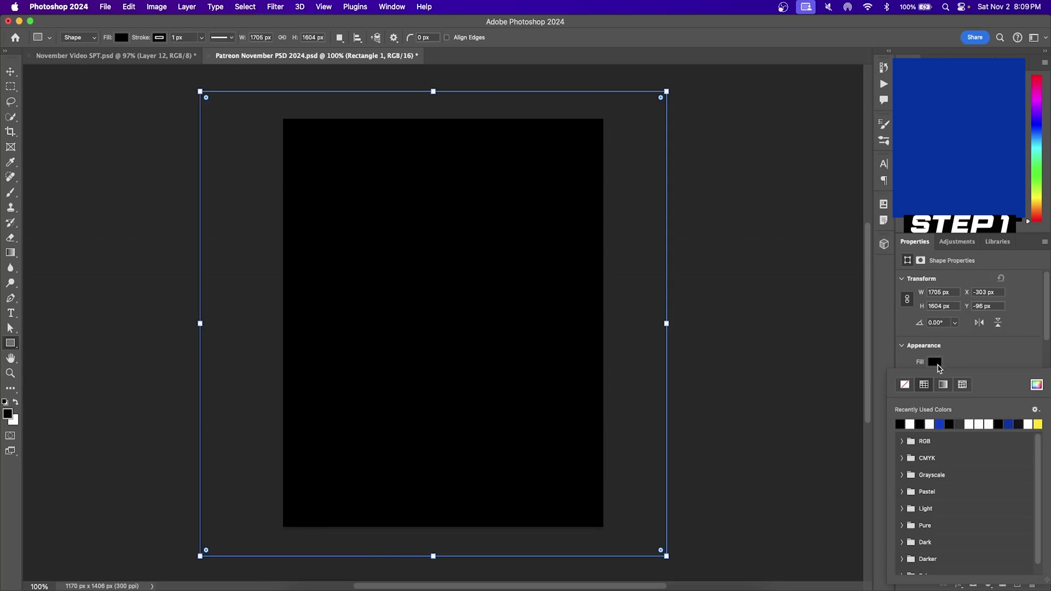
click(1036, 385)
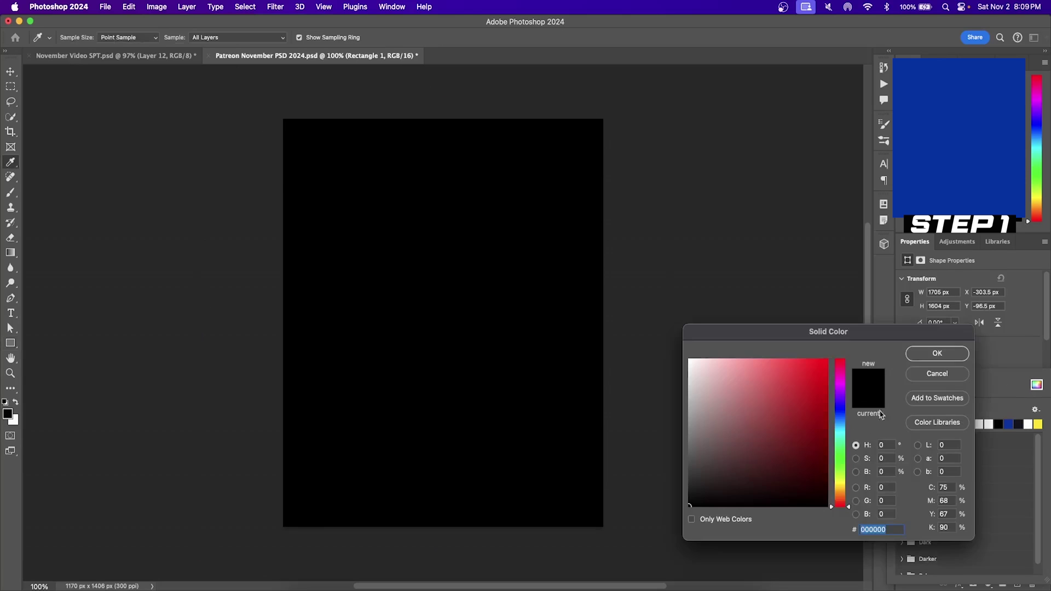
click(843, 412)
click(825, 421)
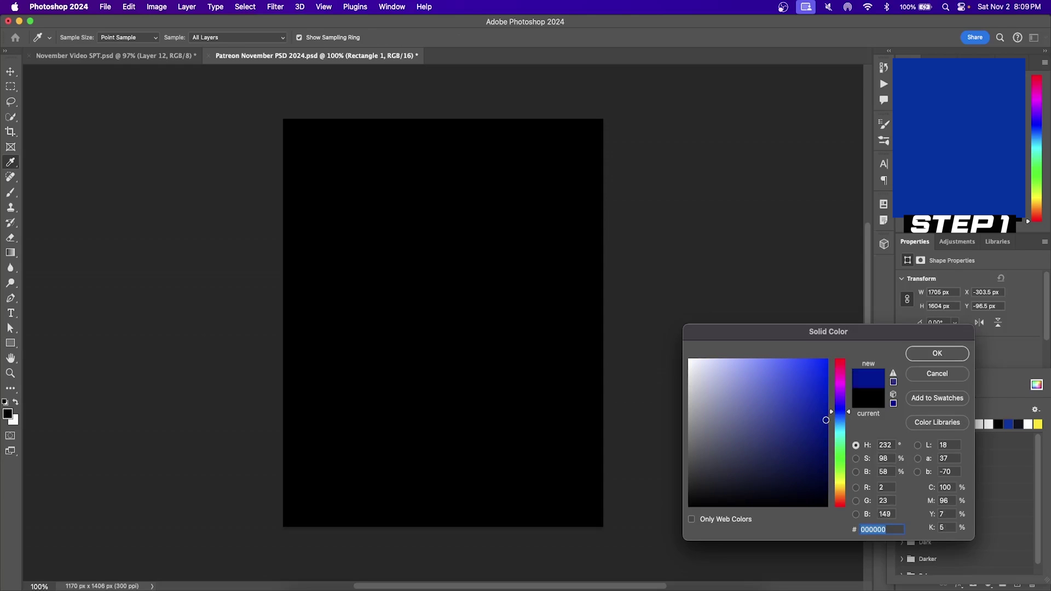
click(822, 392)
mouse_move(822, 376)
mouse_down()
mouse_move(820, 400)
mouse_move(825, 381)
mouse_up()
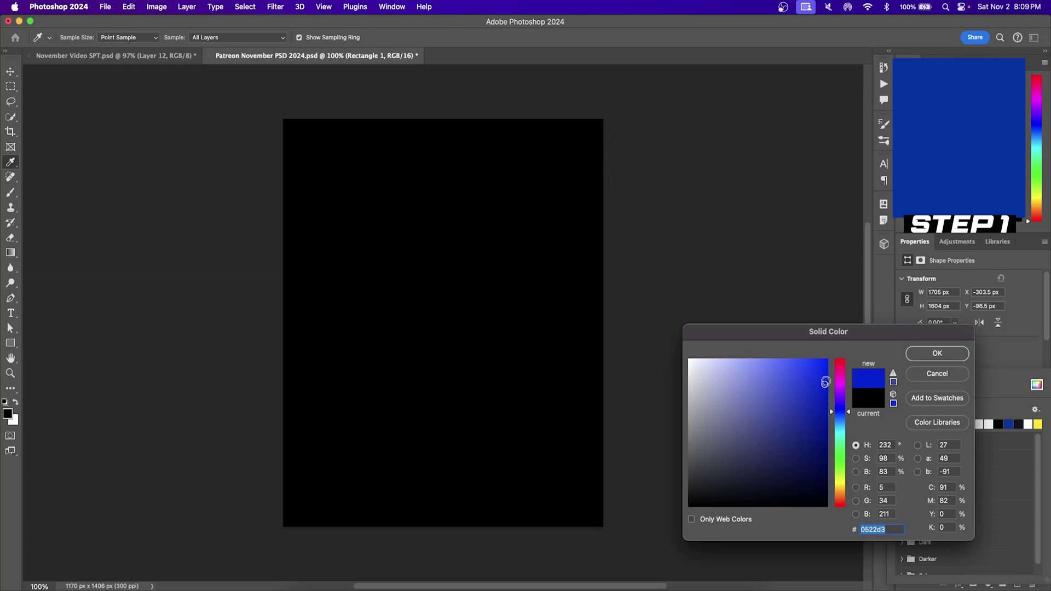
click(921, 355)
click(840, 393)
key(Escape)
Step: Place background image 1.jpg from the Desktop folder onto the blue canvas
click(10, 72)
click(246, 310)
click(300, 586)
click(308, 178)
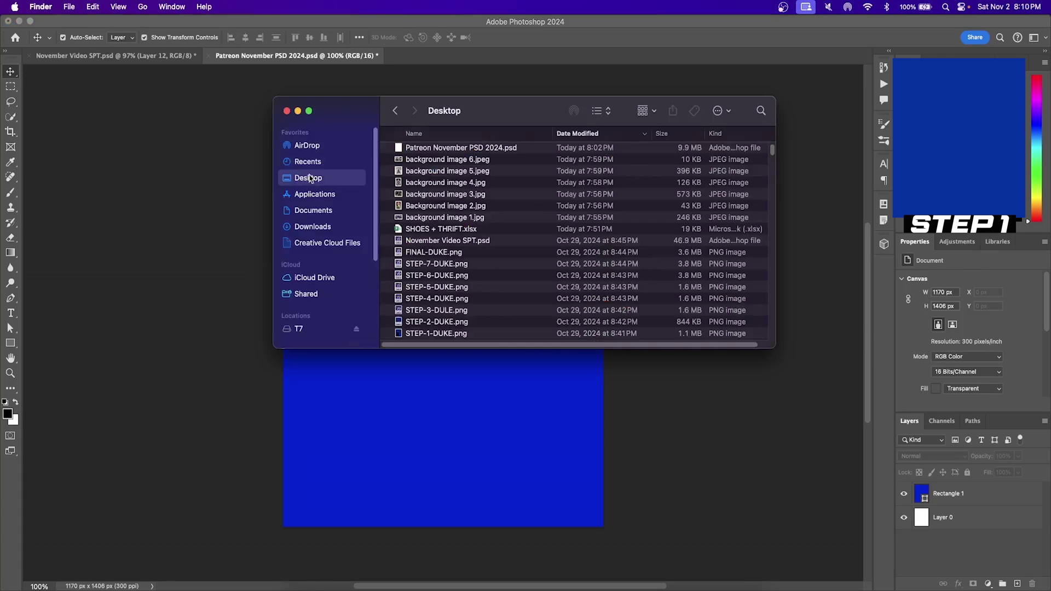
drag(340, 117, 700, 161)
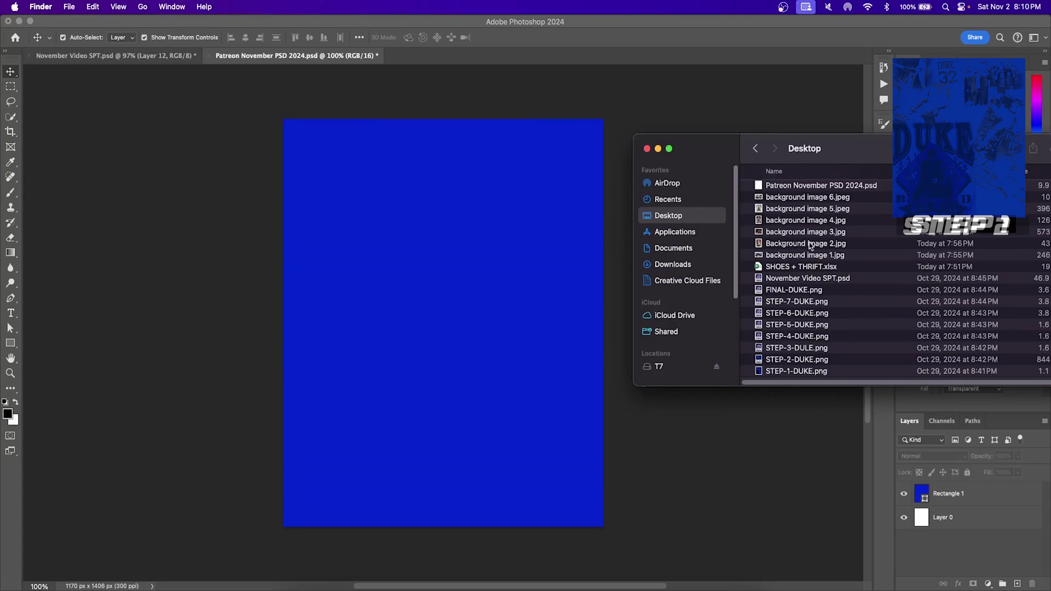
drag(851, 269, 366, 317)
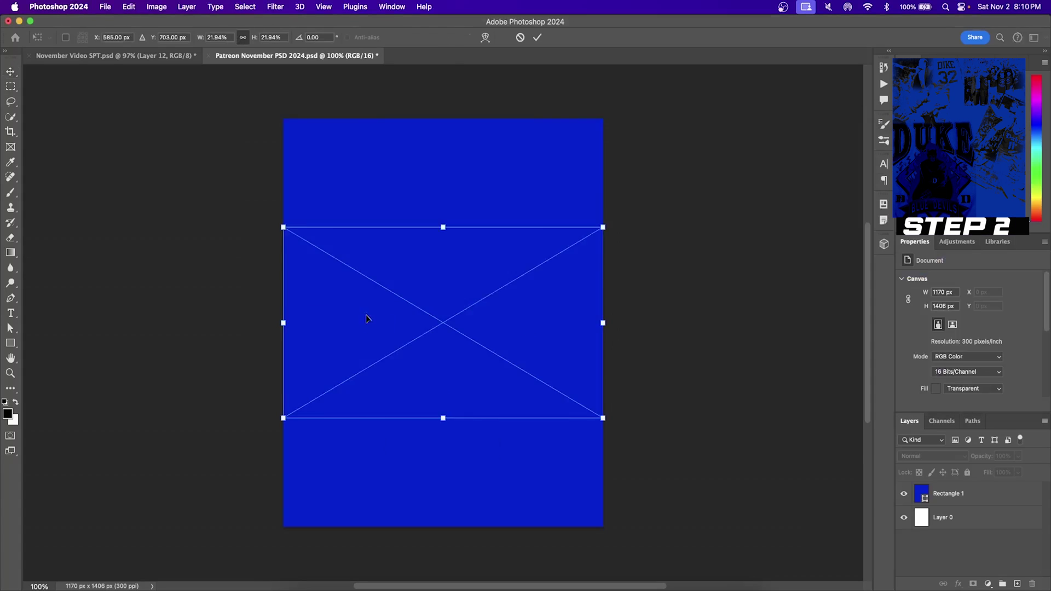
click(537, 38)
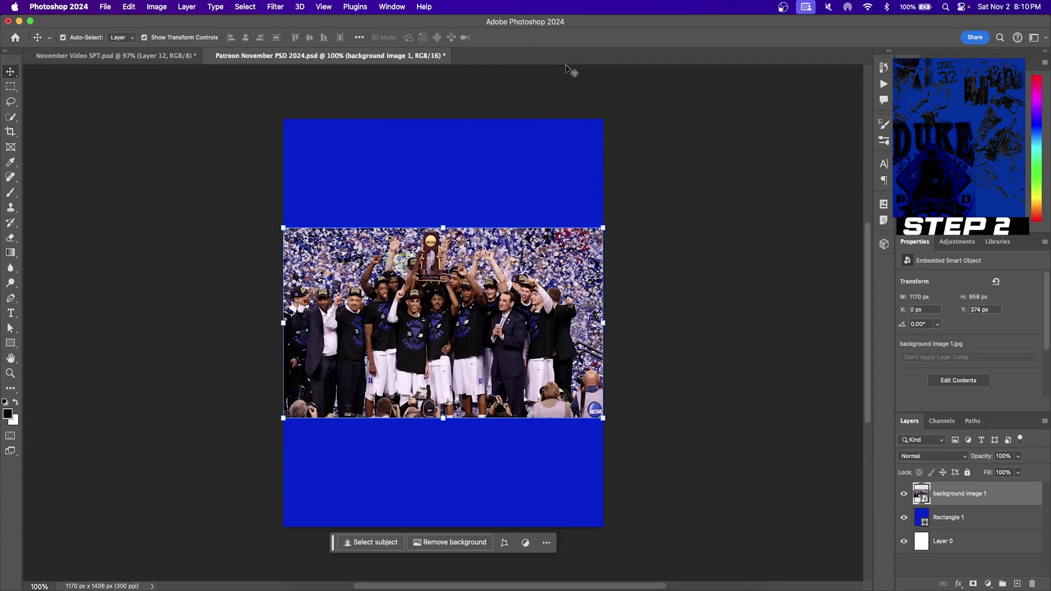
Step: Set background image 1 to Darker Color blending and shrink it to about 689 x 388 px in the canvas's upper-right area
click(930, 456)
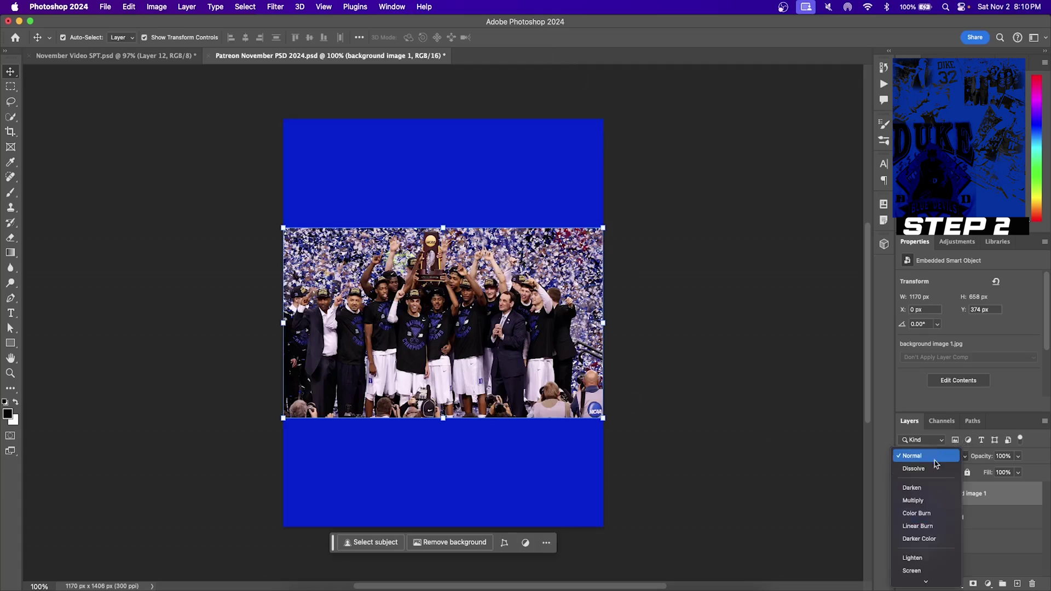
click(933, 539)
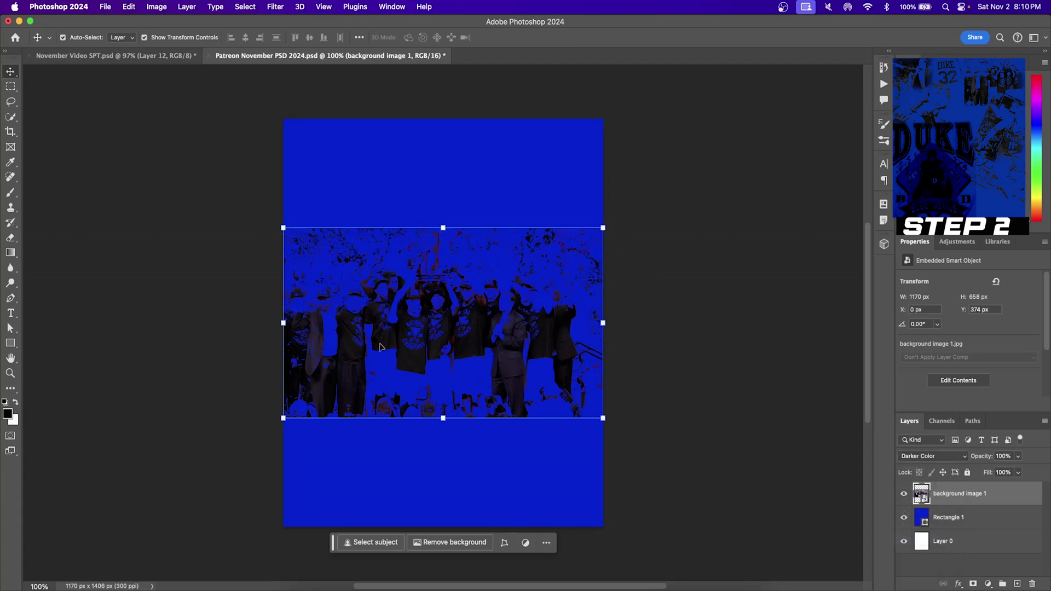
drag(602, 227, 471, 305)
drag(416, 377, 550, 238)
key(Return)
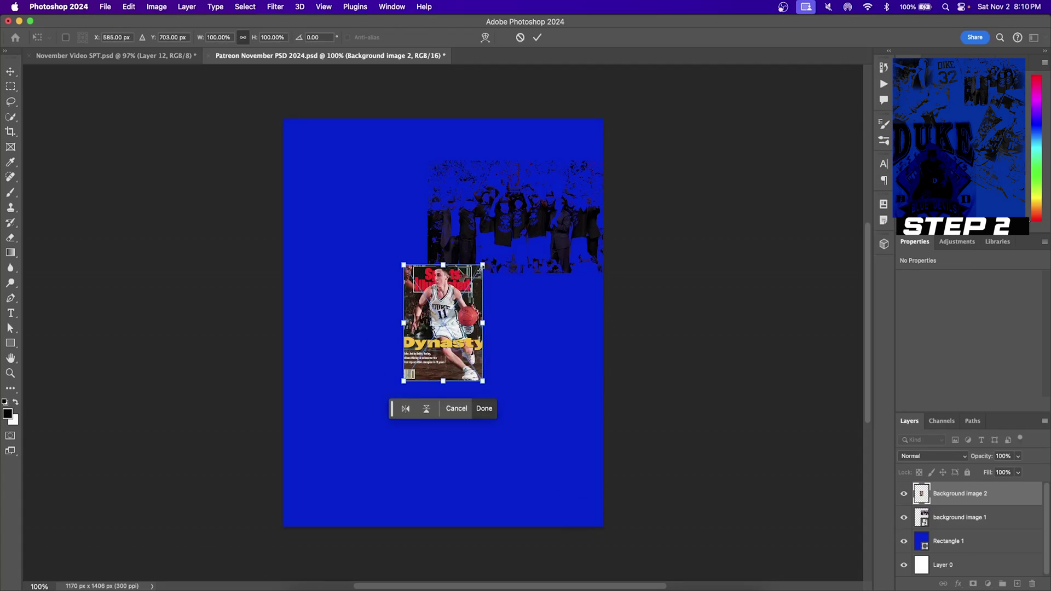
drag(480, 269, 510, 223)
Step: Place Background image 2, the magazine cover, in the canvas's lower-right area and blend it with the blue using Darker Color
drag(473, 323, 563, 385)
key(Return)
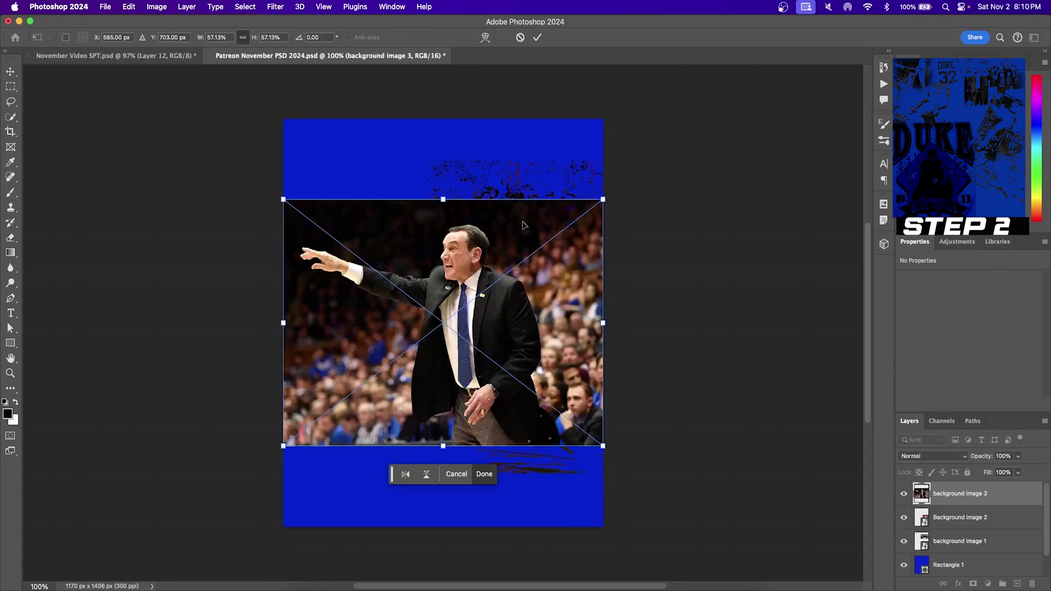
click(932, 456)
Step: Place background image 3 in the upper part of the canvas and change its blend mode so it merges with the blue
drag(474, 323, 422, 159)
key(Return)
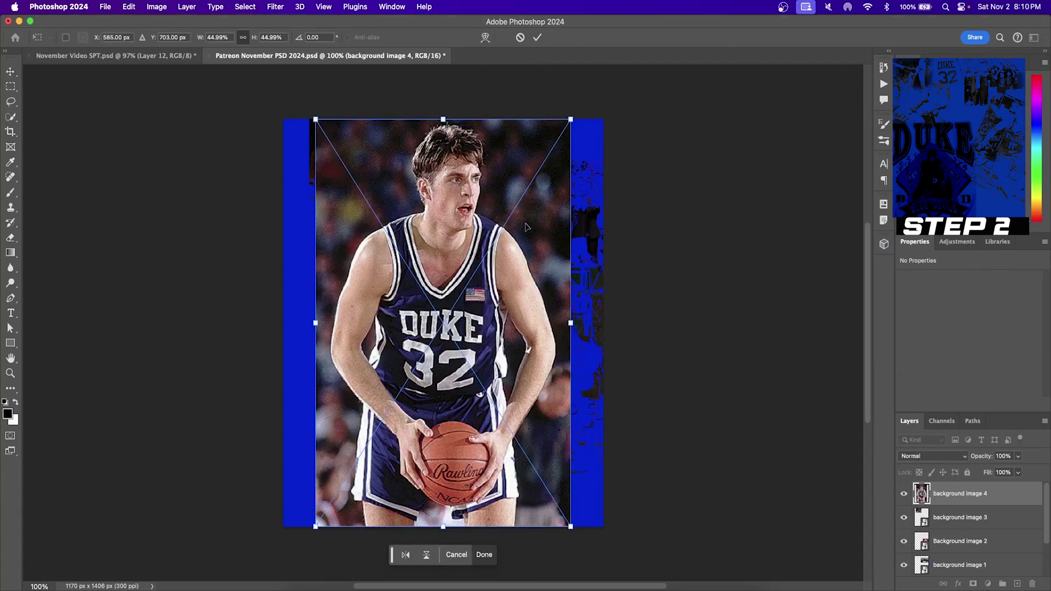
click(932, 456)
click(920, 356)
Step: Arrange the coach photo in the upper-left corner and the jersey photo at the top centre, blended into the blue background
drag(505, 332, 500, 130)
key(Return)
drag(383, 167, 287, 166)
drag(766, 247, 521, 93)
click(932, 456)
Step: Scale the Duke Blue Devils artwork to fill the canvas's lower-left area and blend it into the blue background
drag(603, 123, 461, 302)
drag(377, 411, 398, 351)
key(Return)
click(932, 456)
click(925, 442)
drag(481, 242, 495, 221)
drag(435, 286, 410, 345)
key(Return)
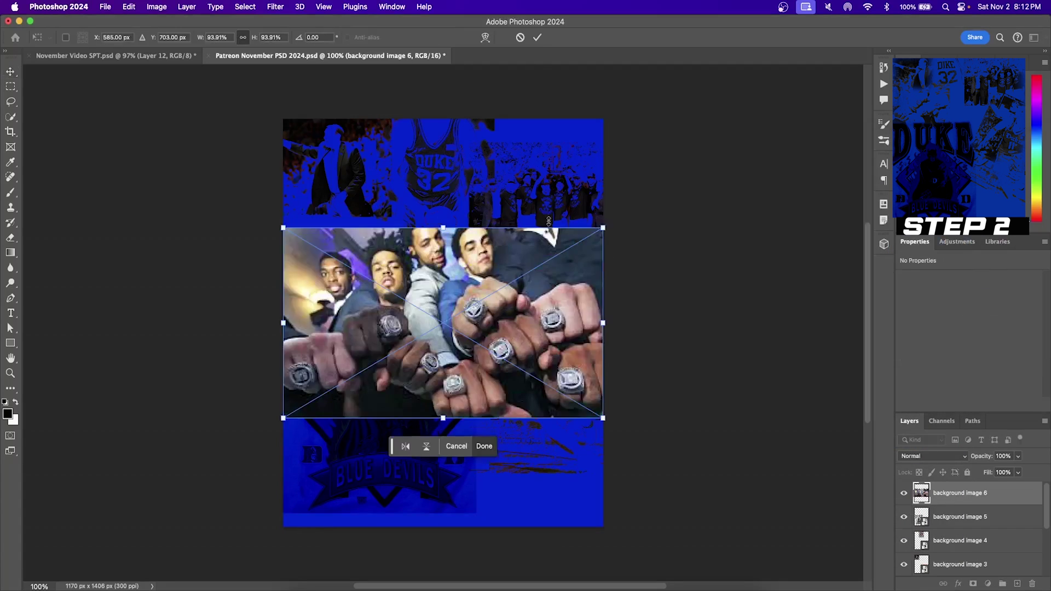
Step: Position background image 6 between the coach photo and the Duke artwork and blend it into the blue background
drag(549, 226, 548, 303)
drag(443, 361, 332, 233)
click(932, 456)
click(919, 487)
Step: Adjust the Duke artwork's placement and resize the lower-right magazine cover to about 615 x 848 px
drag(399, 208, 396, 215)
click(383, 339)
drag(451, 337, 431, 369)
click(534, 438)
drag(537, 475, 537, 517)
drag(547, 447, 571, 433)
click(540, 38)
Step: Enlarge the team photo to about 866 x 488 px and position it in the canvas's upper-right corner
click(536, 151)
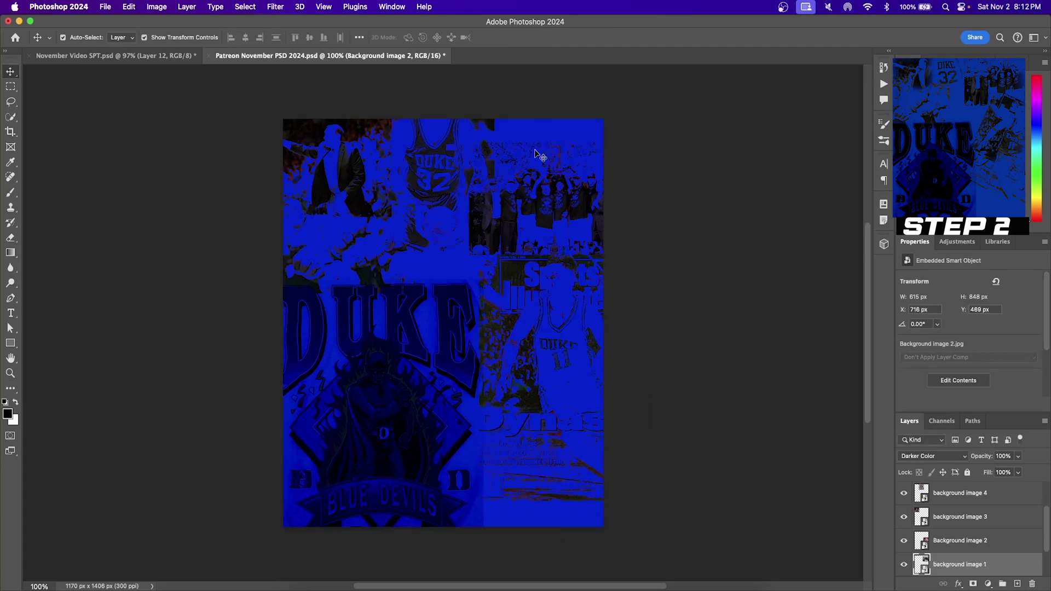
click(536, 154)
drag(561, 144, 563, 112)
drag(563, 169, 573, 173)
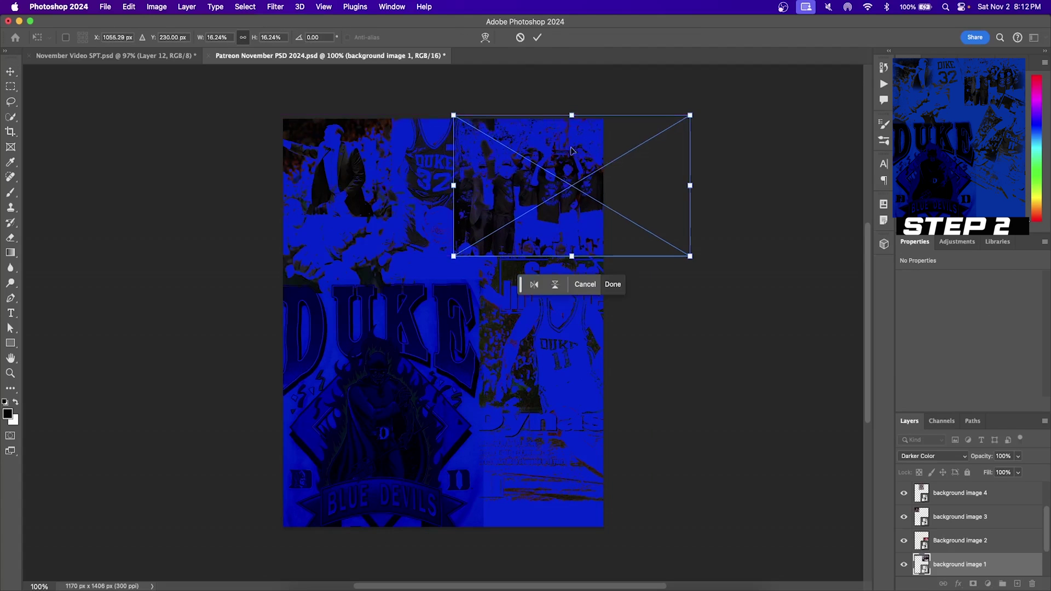
click(537, 38)
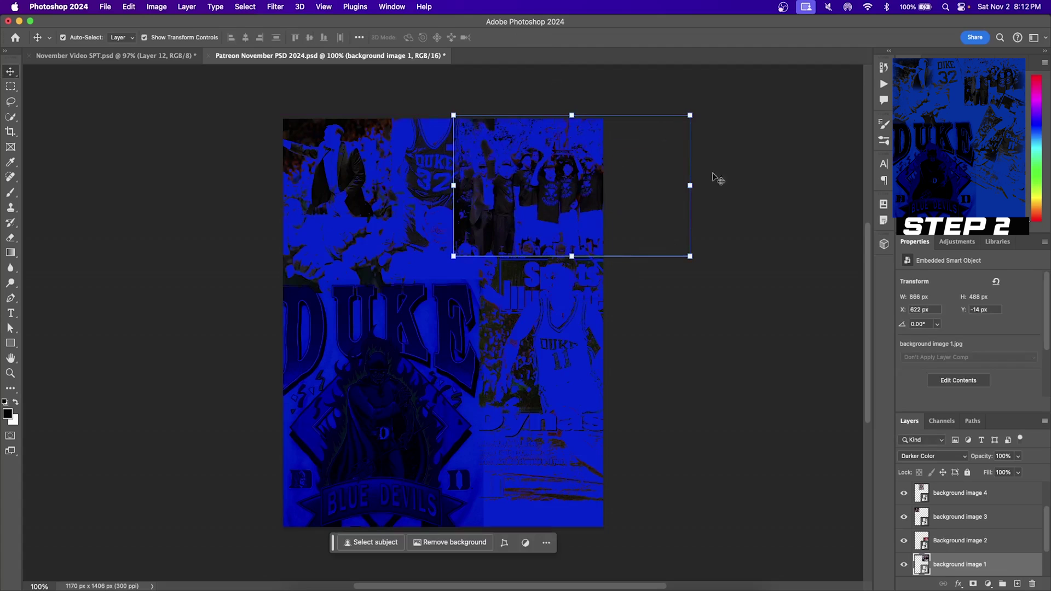
Step: Add a layer mask to background image 1 and fade the photo's left edge with a soft black brush of about 361 px
click(973, 584)
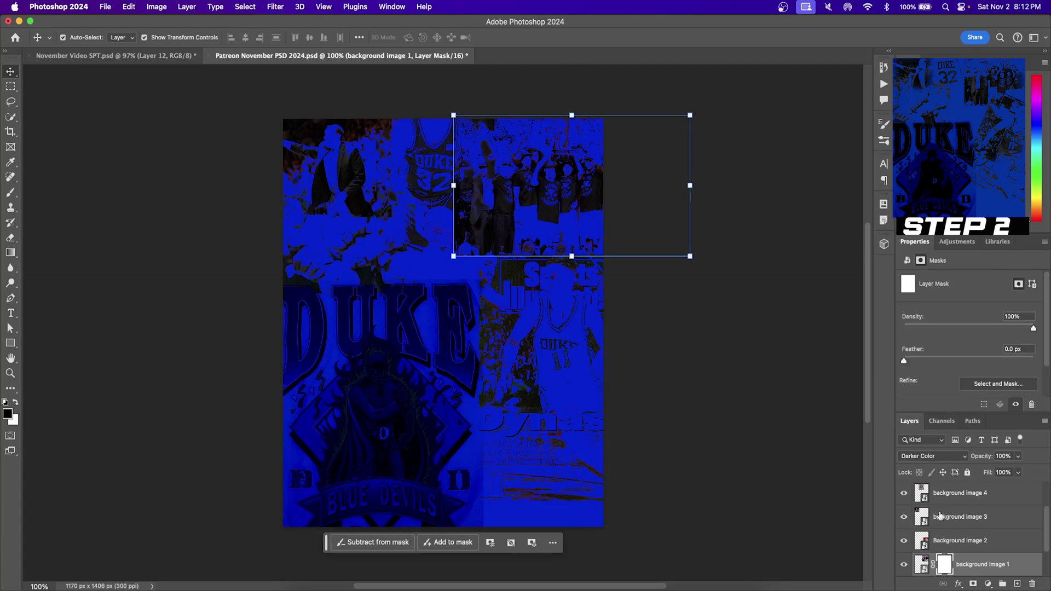
click(10, 193)
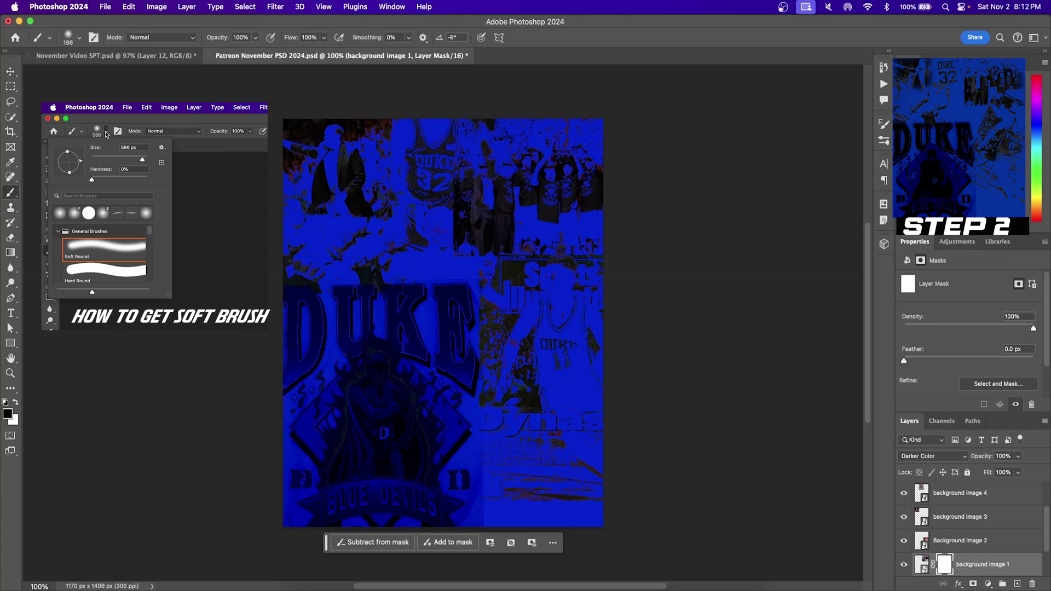
key(bracketright)
key(bracketright)
key(bracketright)
key(bracketright)
click(447, 214)
click(441, 242)
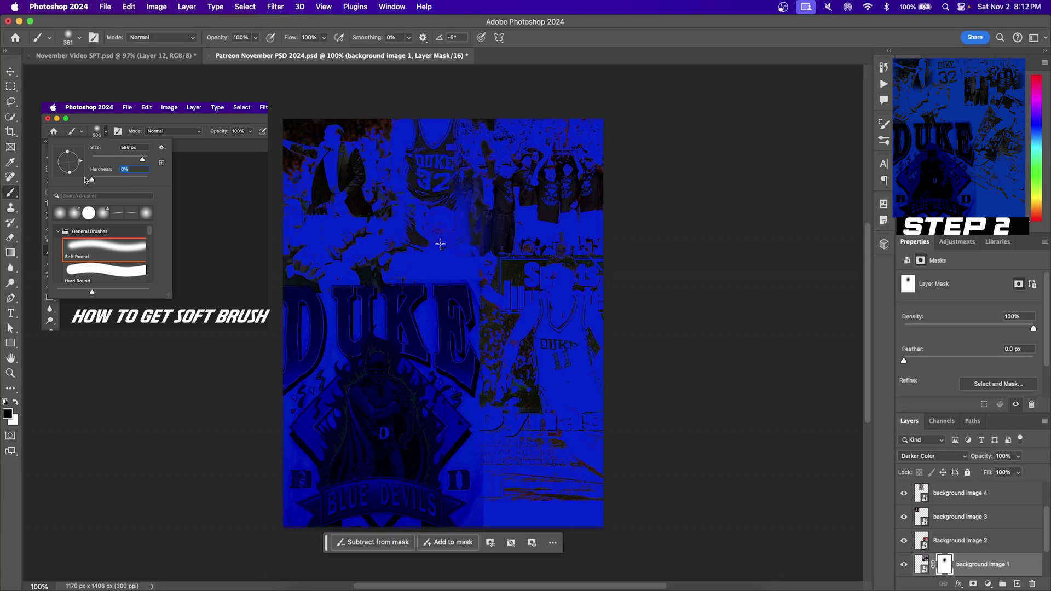
mouse_move(433, 234)
mouse_down()
mouse_move(435, 126)
mouse_move(441, 211)
mouse_up()
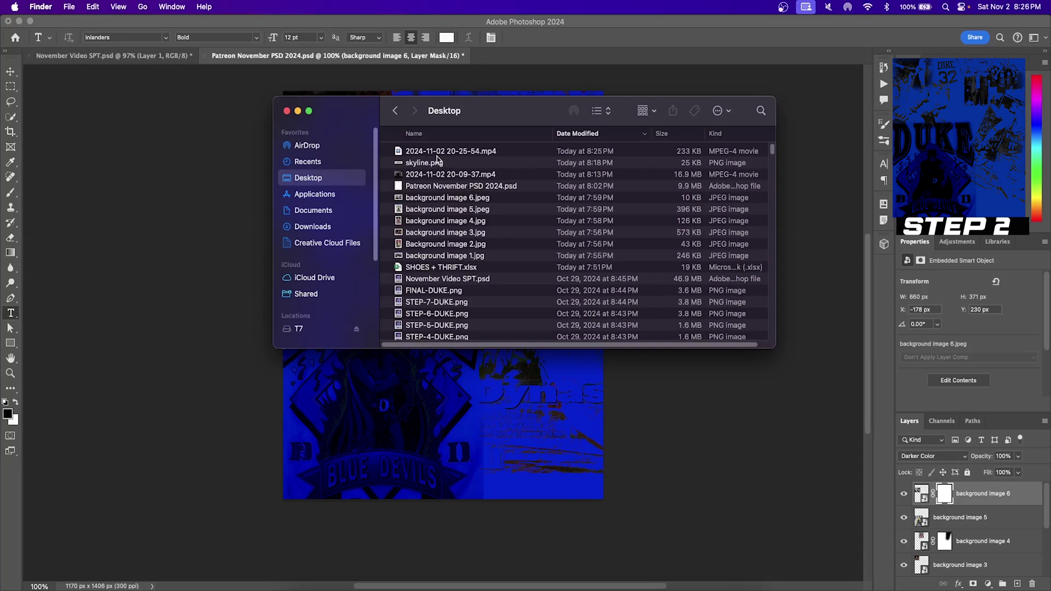
Step: Position the skyline image along the bottom edge of the canvas at full canvas width
drag(437, 159, 477, 454)
key(Return)
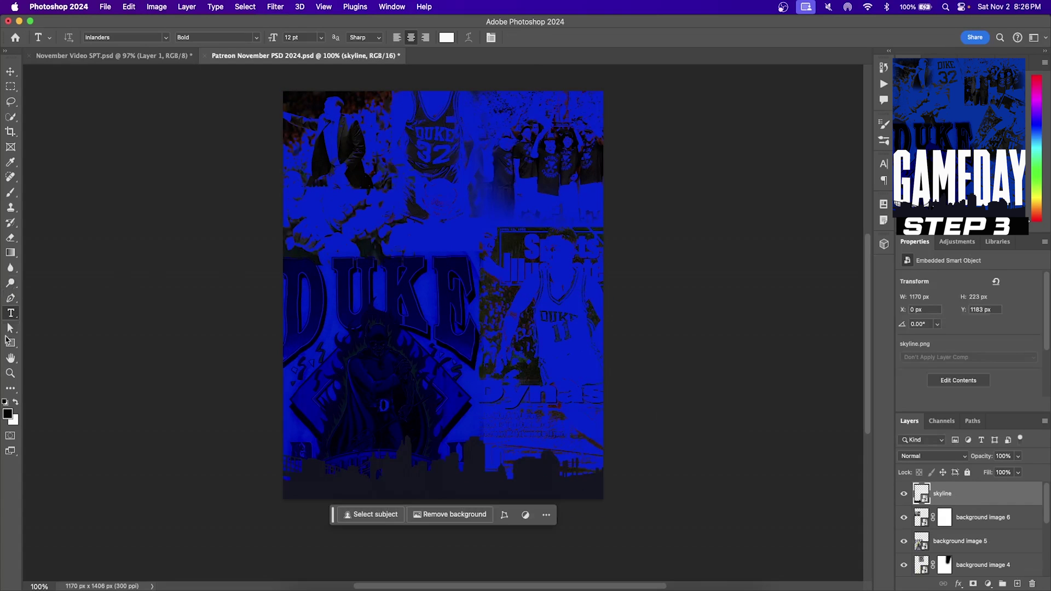
Step: Add a white placeholder text line, enlarge it to about 43.5 pt and position it just above the skyline
click(361, 370)
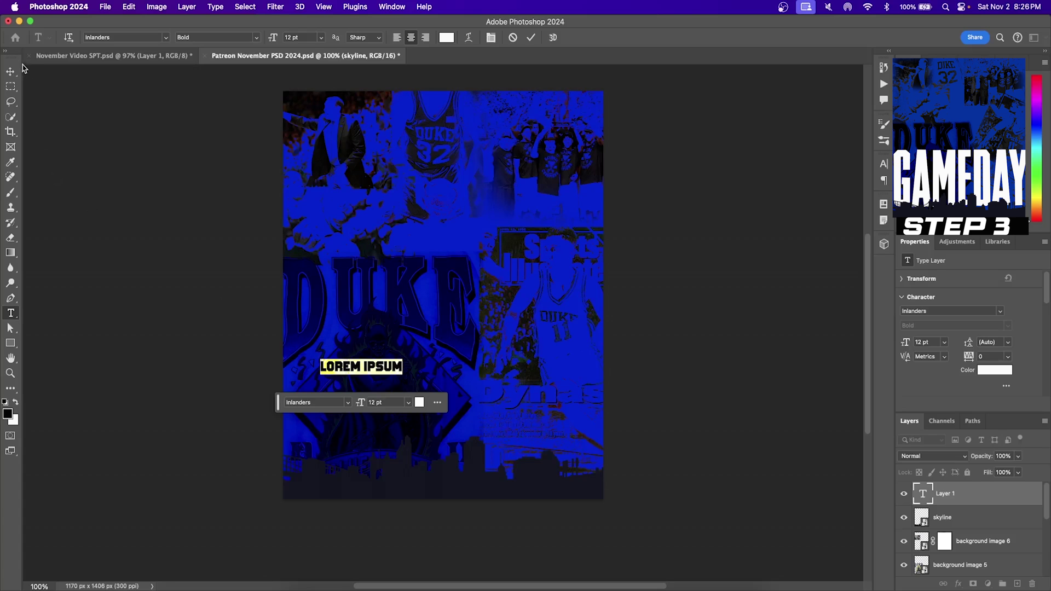
click(10, 71)
drag(399, 359, 615, 319)
drag(533, 345, 494, 418)
Step: Change the placeholder text's font to Jersey M54
click(11, 313)
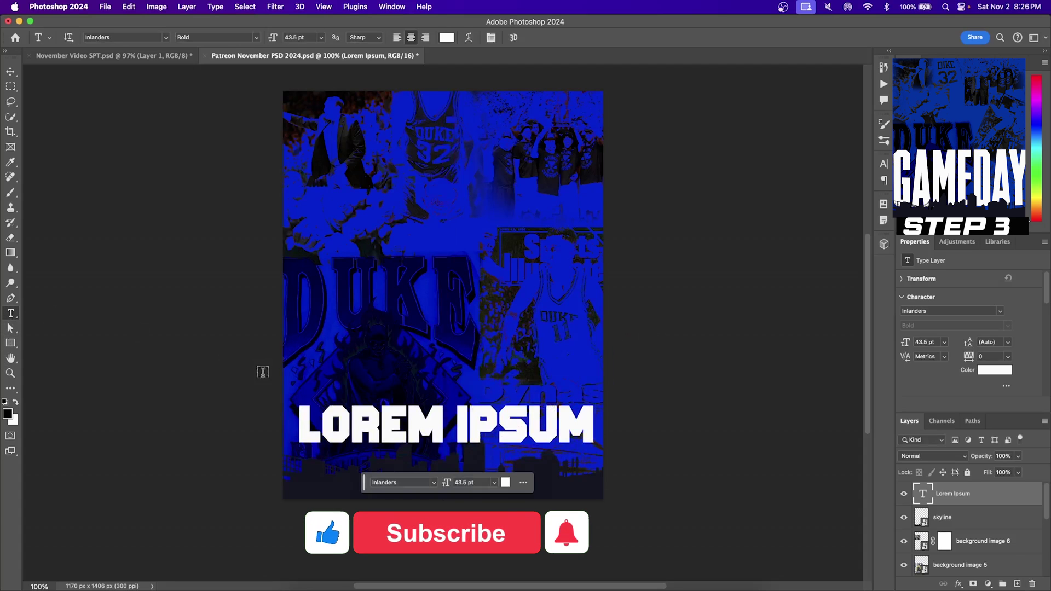
drag(302, 419, 694, 434)
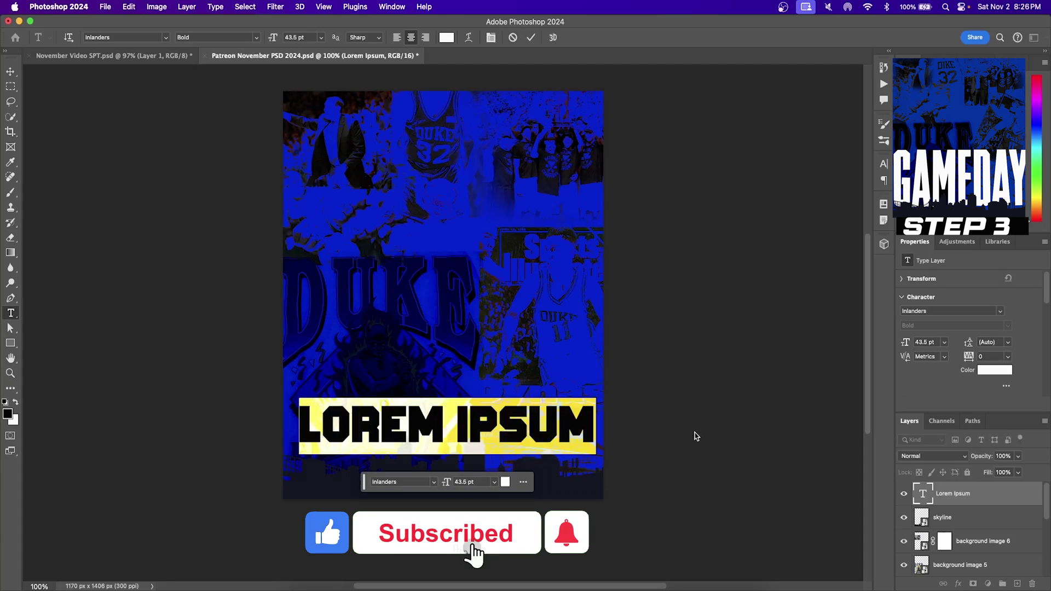
click(166, 37)
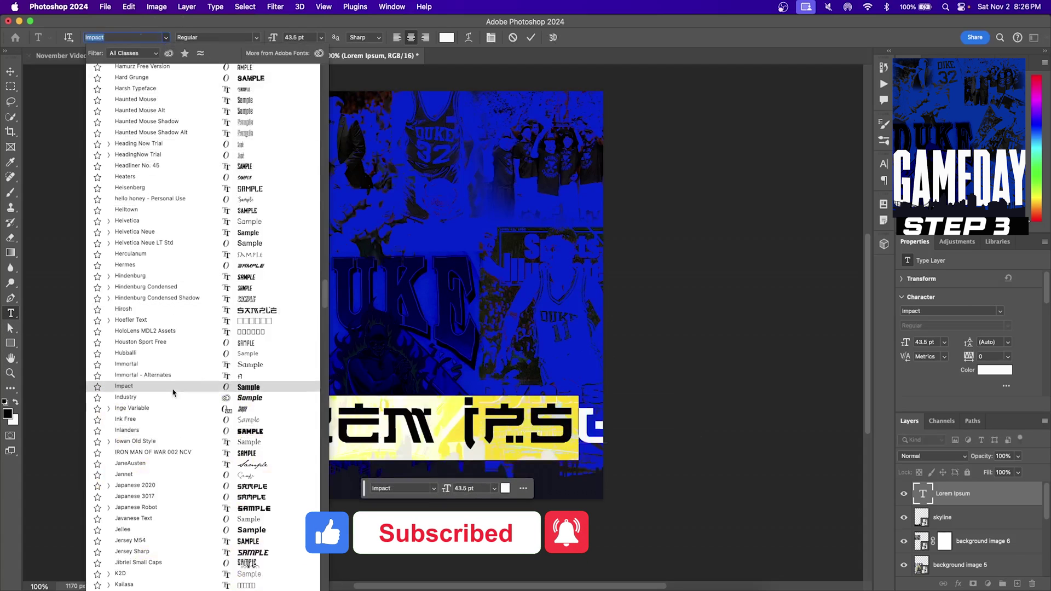
click(130, 540)
click(8, 73)
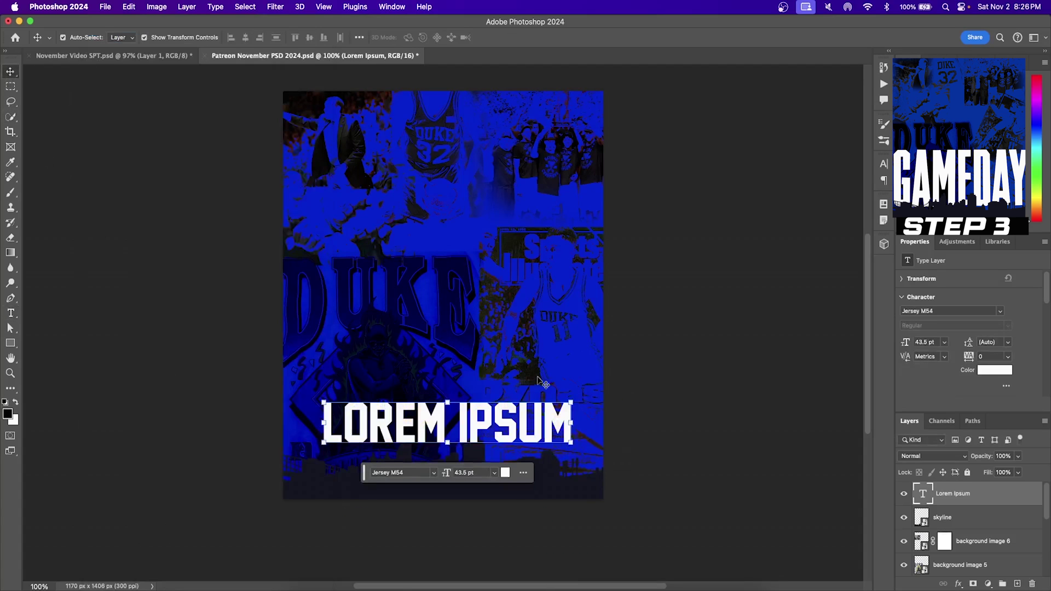
Step: Scale the text to about 57.5 pt and replace its wording with GAMEDAY
drag(568, 399, 526, 395)
click(10, 313)
key(Return)
text(G)
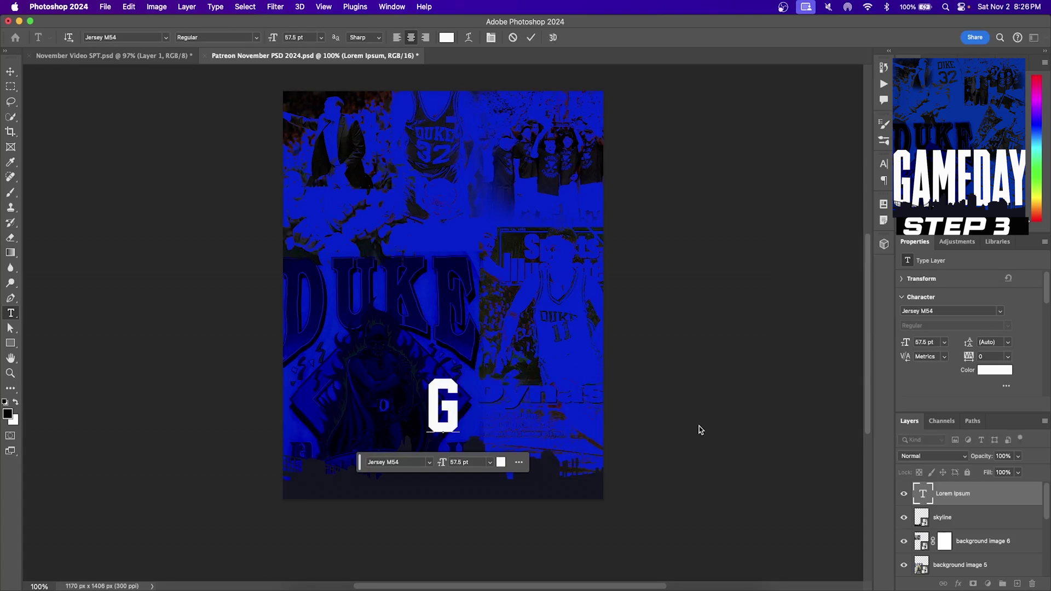
text(AMEDAY)
click(12, 72)
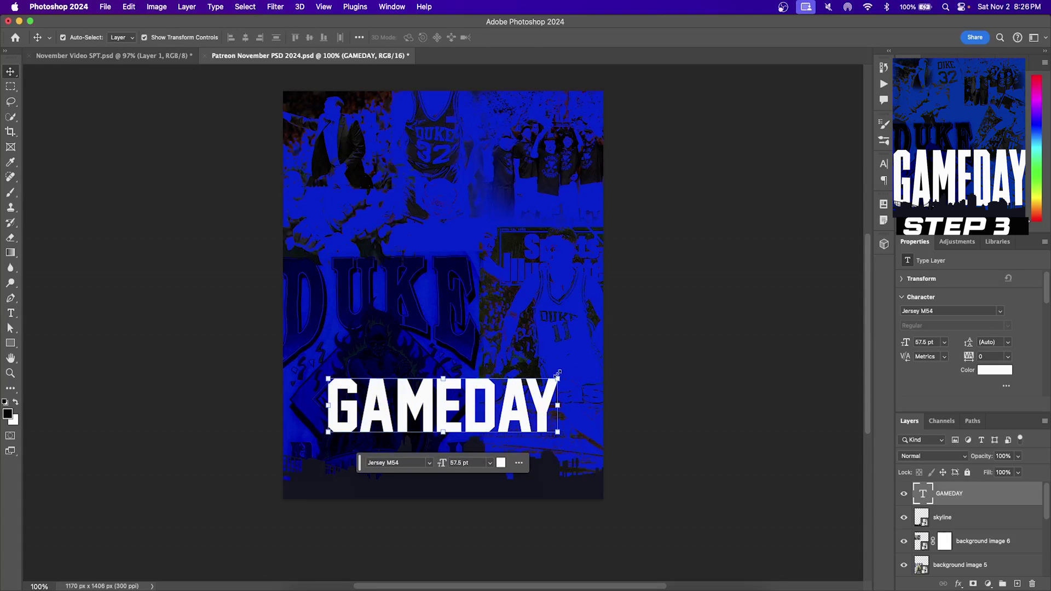
Step: Enlarge the GAMEDAY text to about 79.75 pt so it spans the canvas width, and position it over the skyline's upper edge
drag(557, 376, 622, 364)
key(Return)
drag(470, 382, 425, 388)
drag(579, 370, 608, 350)
click(985, 498)
key(super+t)
drag(526, 382, 527, 404)
click(555, 38)
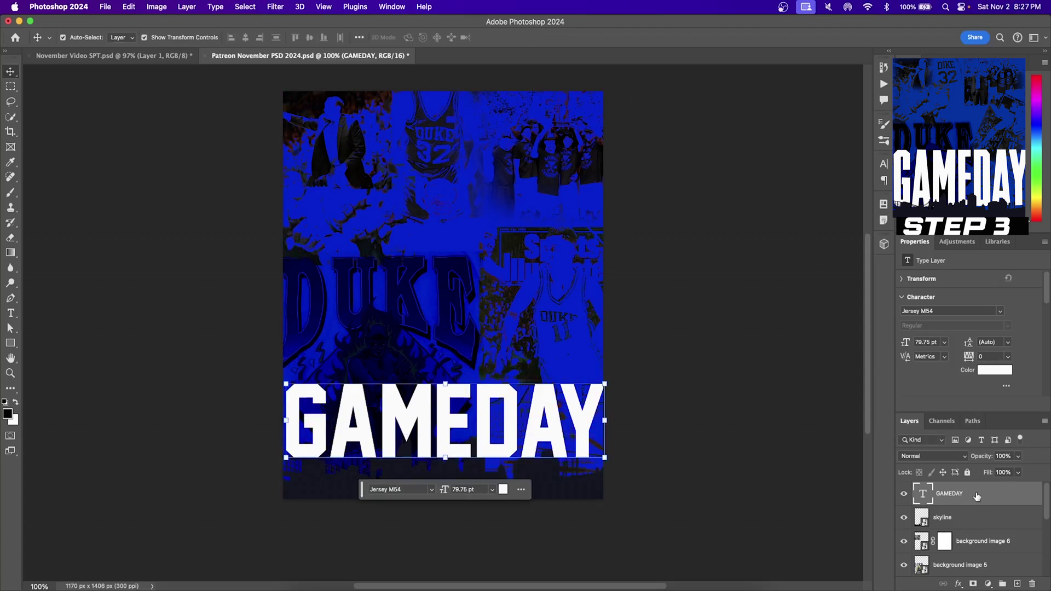
Step: Move the GAMEDAY layer below the skyline layer and convert the text to a shape
drag(977, 497, 975, 525)
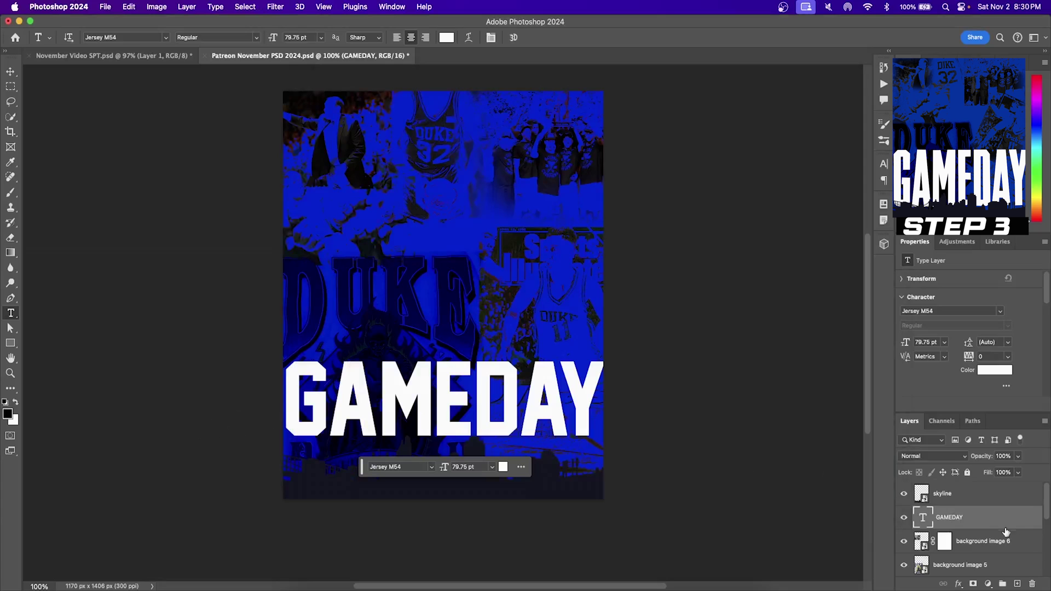
right_click(894, 515)
scroll(937, 467, down, 5)
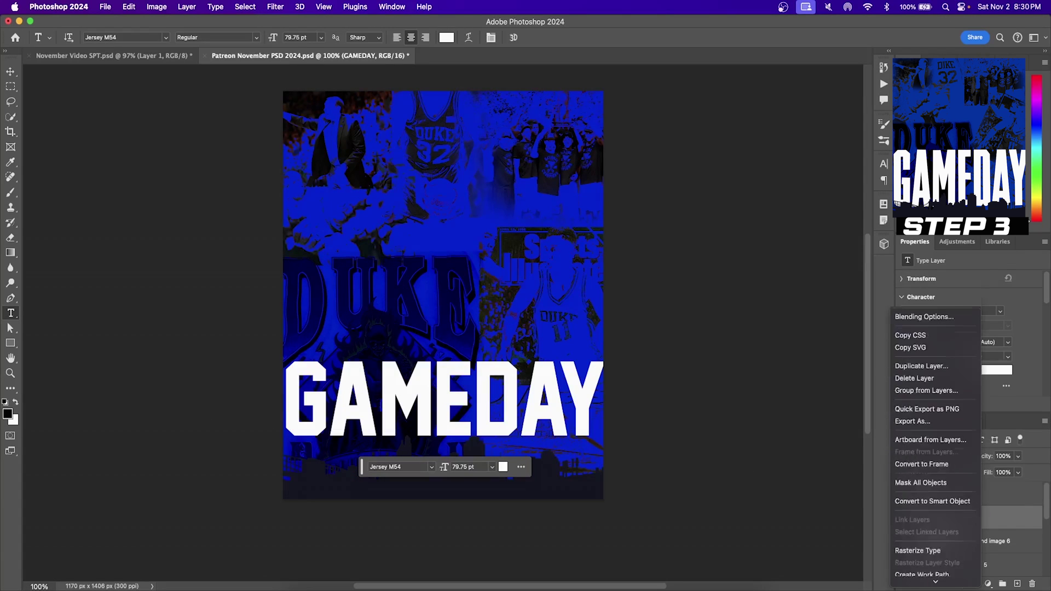
click(938, 465)
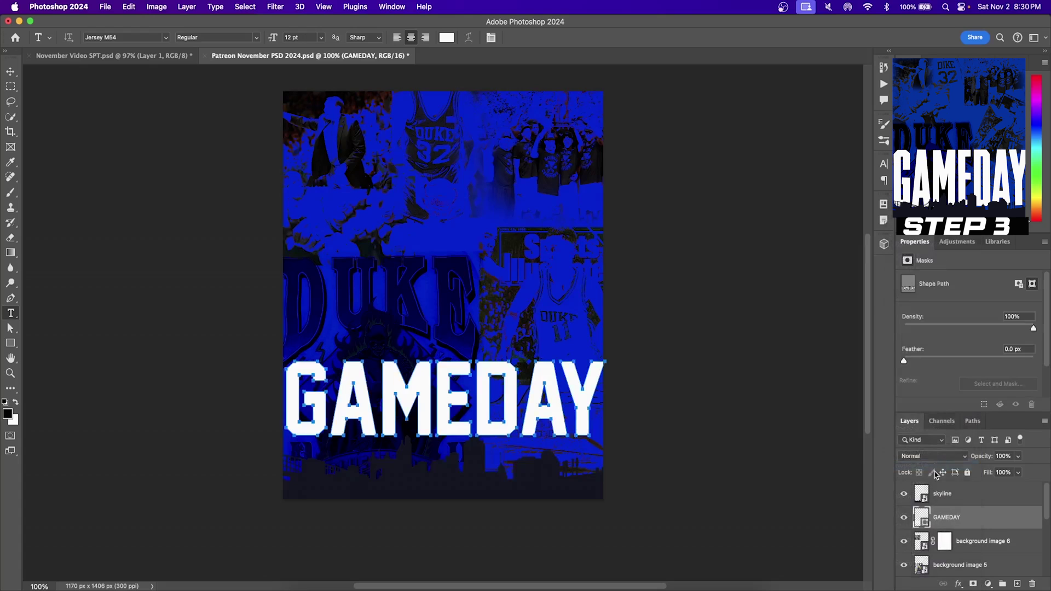
Step: Select the lower anchor points of the GAMEDAY shape with the Direct Selection Tool and stretch them down to a 304.88 px height
click(9, 330)
right_click(9, 330)
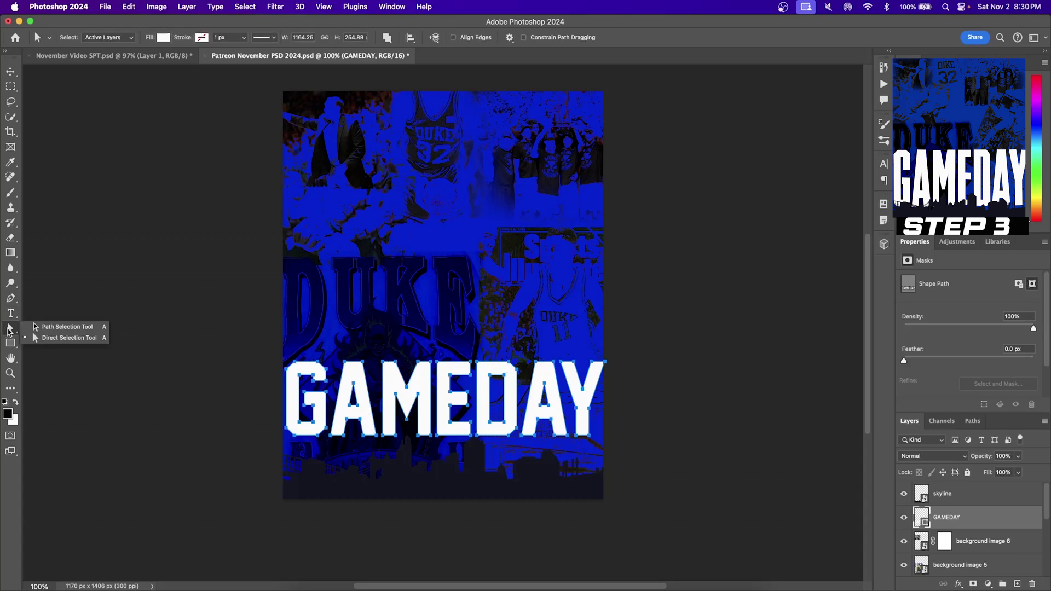
click(73, 339)
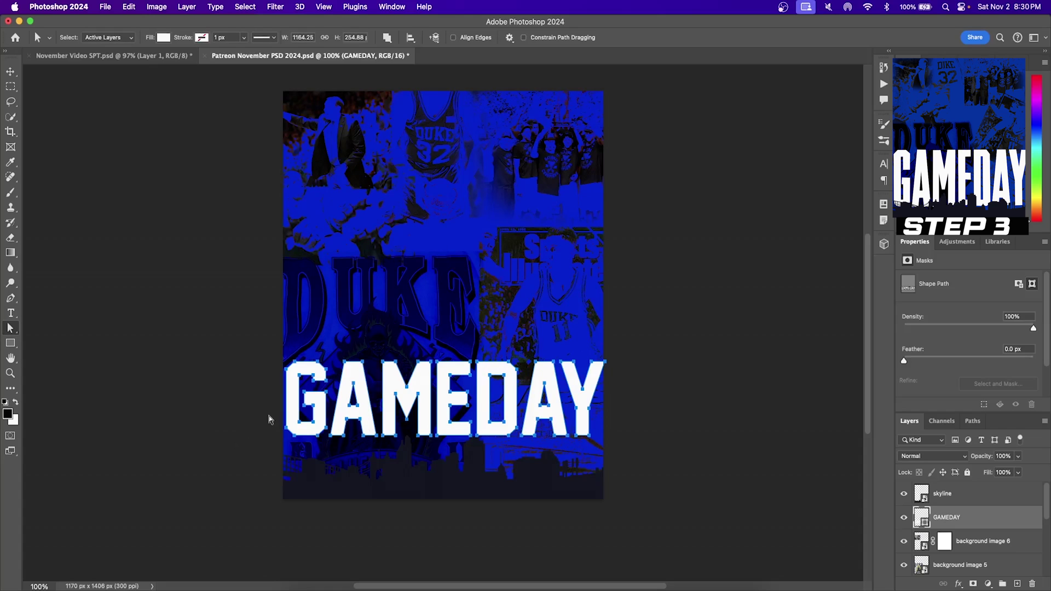
drag(267, 416, 657, 454)
key(shift+Down)
key(shift+Down)
key(shift+Down)
key(shift+Down)
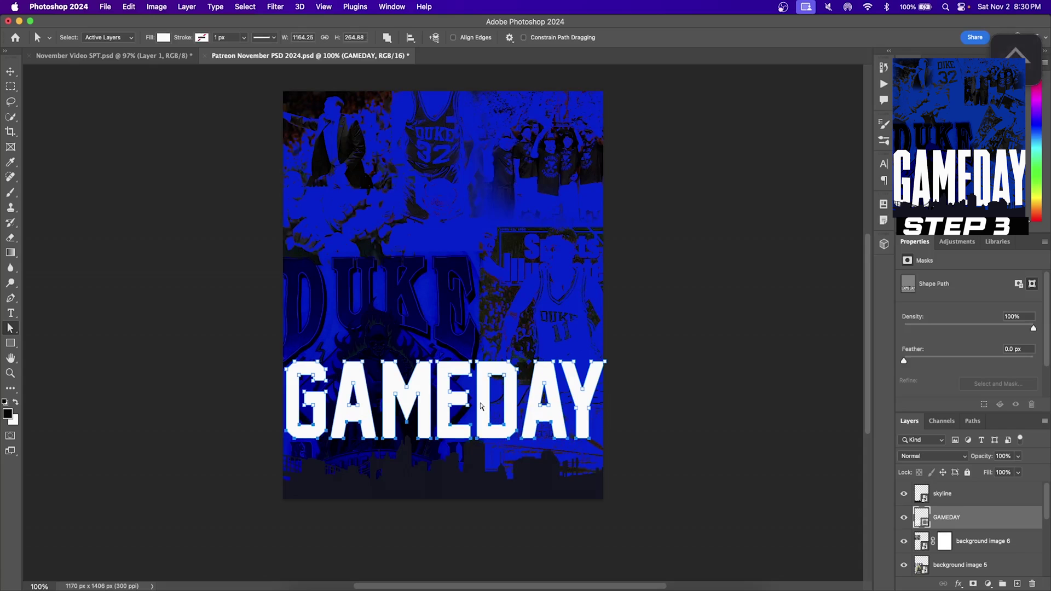
key(shift+Down)
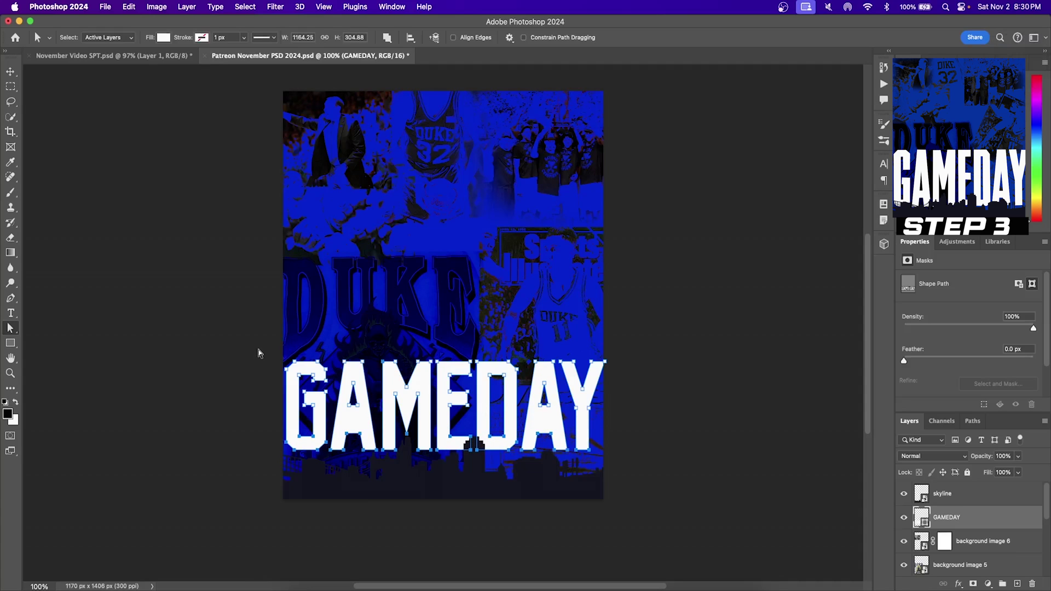
Step: Select the upper anchor points of the GAMEDAY letters and stretch them up to an overall height of 354.88 px
drag(252, 346, 649, 390)
key(shift+Up)
key(shift+Up)
key(shift+Up)
key(shift+Up)
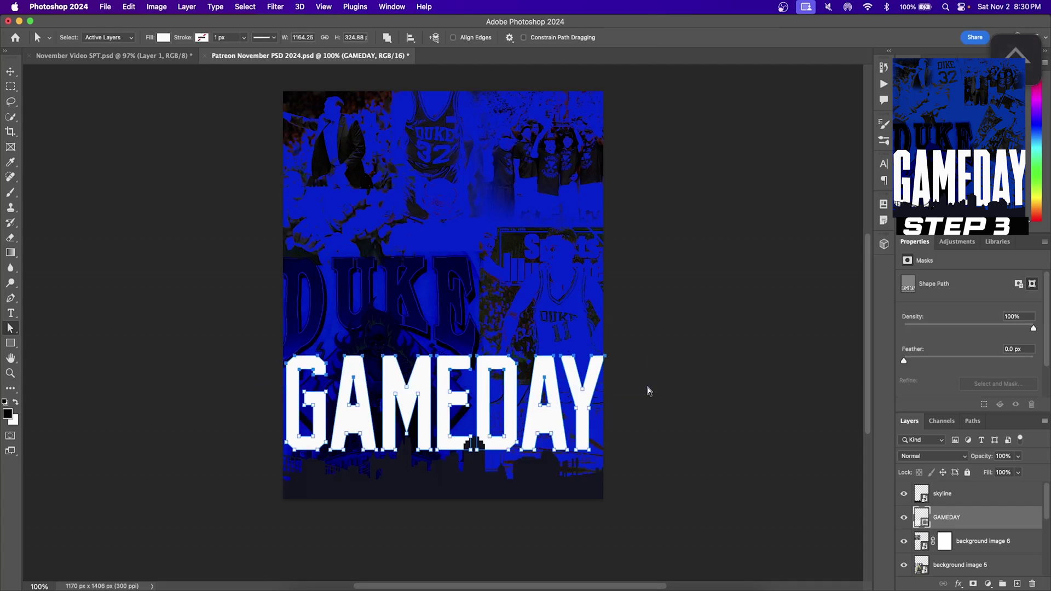
key(shift+Up)
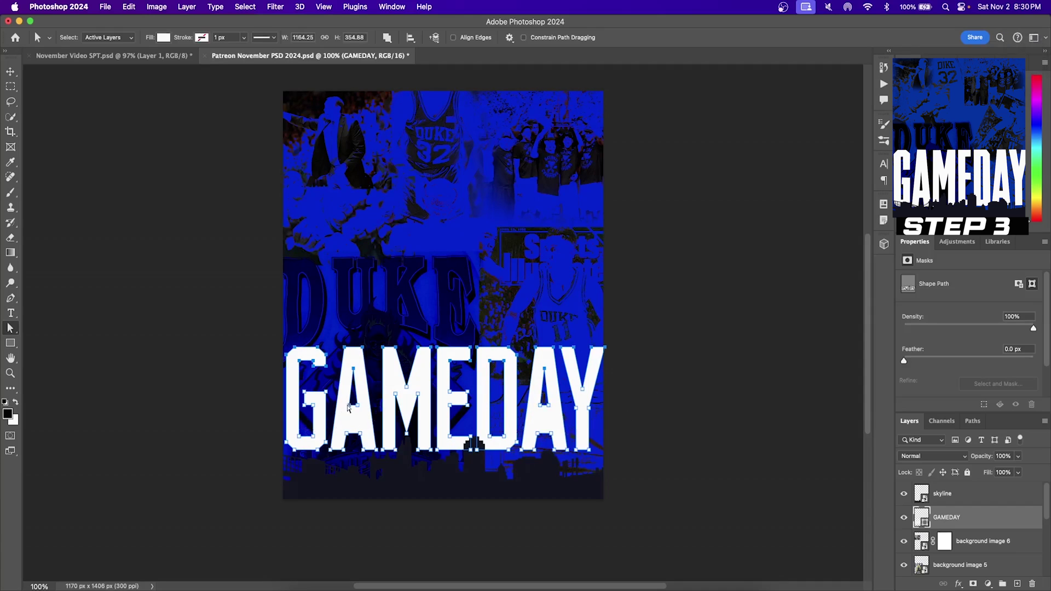
Step: Raise the inner notch points between the legs of the first A to slim its crossbar
drag(340, 427, 369, 442)
key(shift+Up)
key(shift+Up)
key(shift+Up)
key(shift+Up)
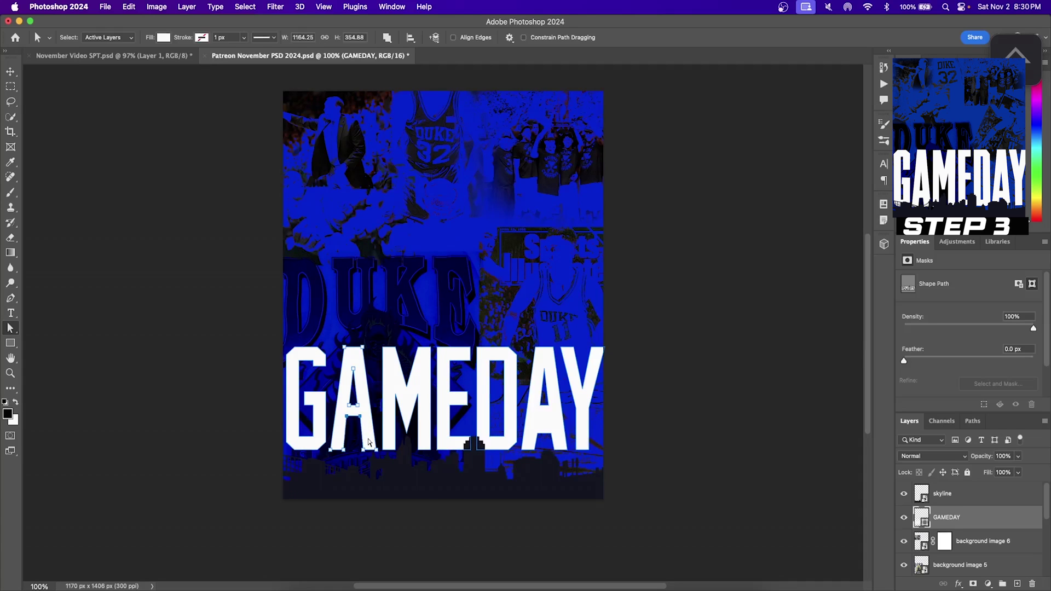
Step: Raise the inner notch points between the legs of the last A to match the first A's crossbar
click(533, 432)
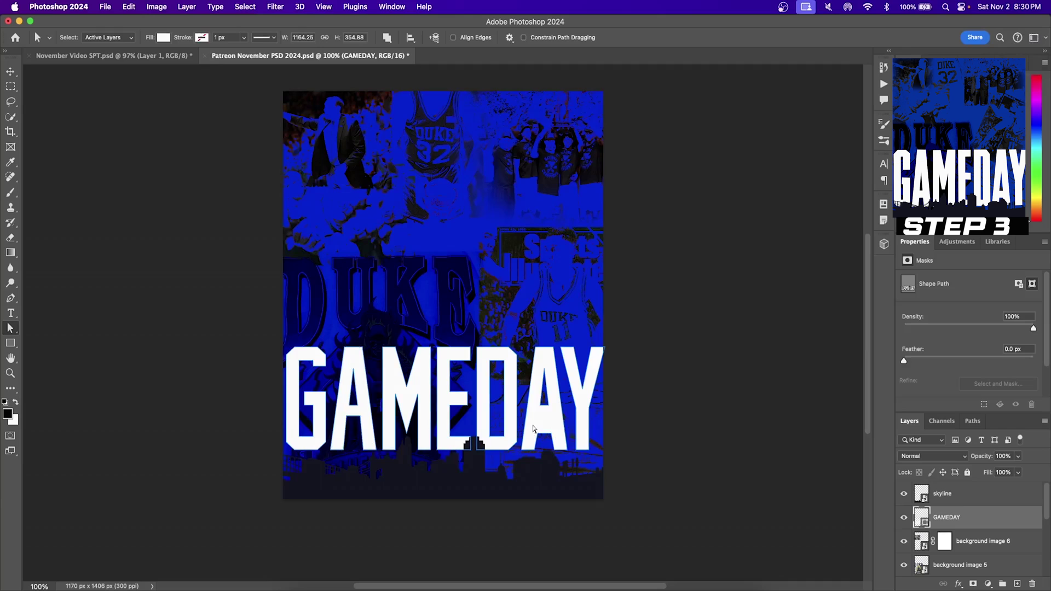
key(Up)
key(Up)
key(Up)
key(Up)
key(Up)
key(Up)
key(Up)
key(Up)
key(Up)
key(Up)
key(Up)
key(Up)
key(Up)
key(Up)
key(Up)
key(Up)
key(Up)
key(Up)
key(Up)
key(Up)
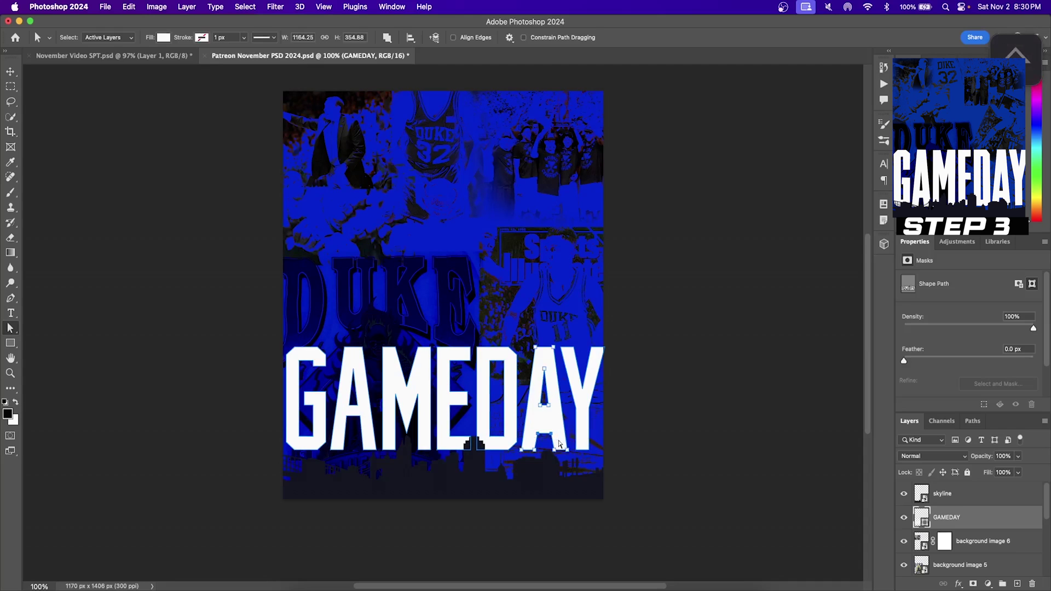
key(Up)
key(Up)
key(Up)
key(Up)
key(Up)
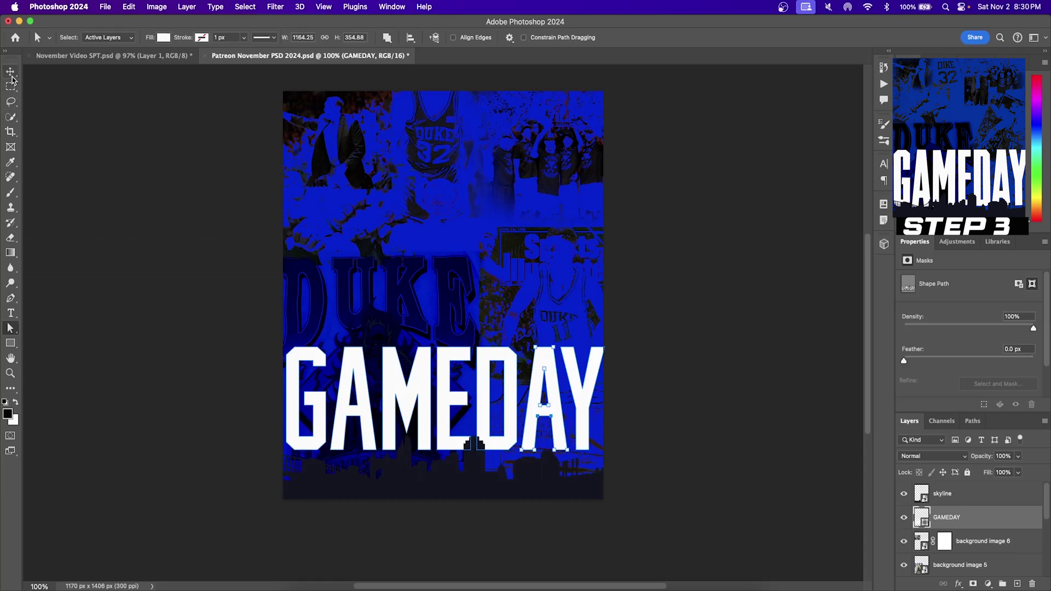
Step: Lower the GAMEDAY shape behind the skyline and stretch its top anchor points upward to an overall height of 404.88 px
click(10, 71)
key(super+t)
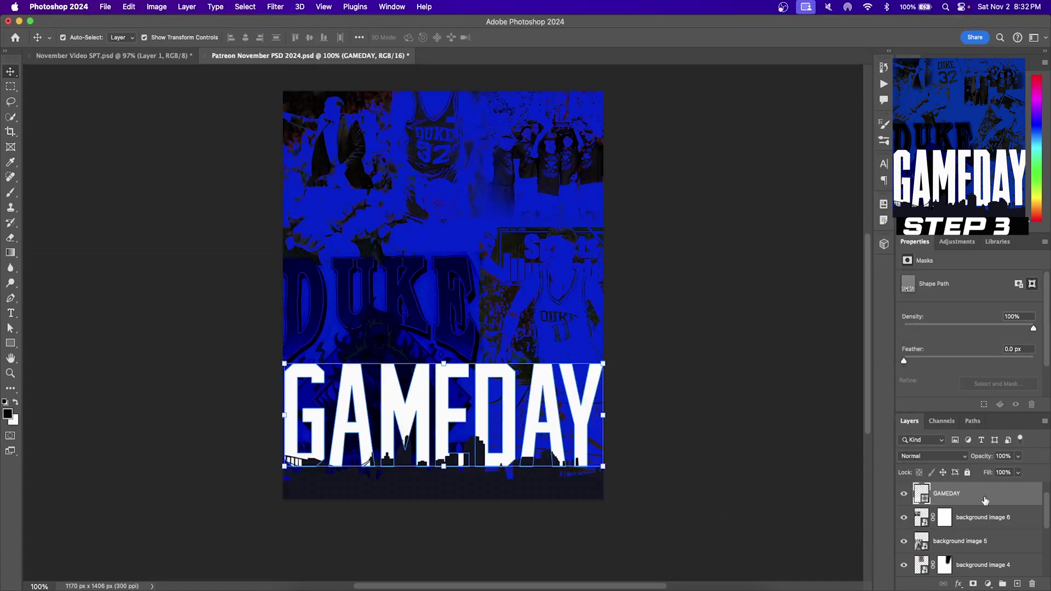
click(10, 328)
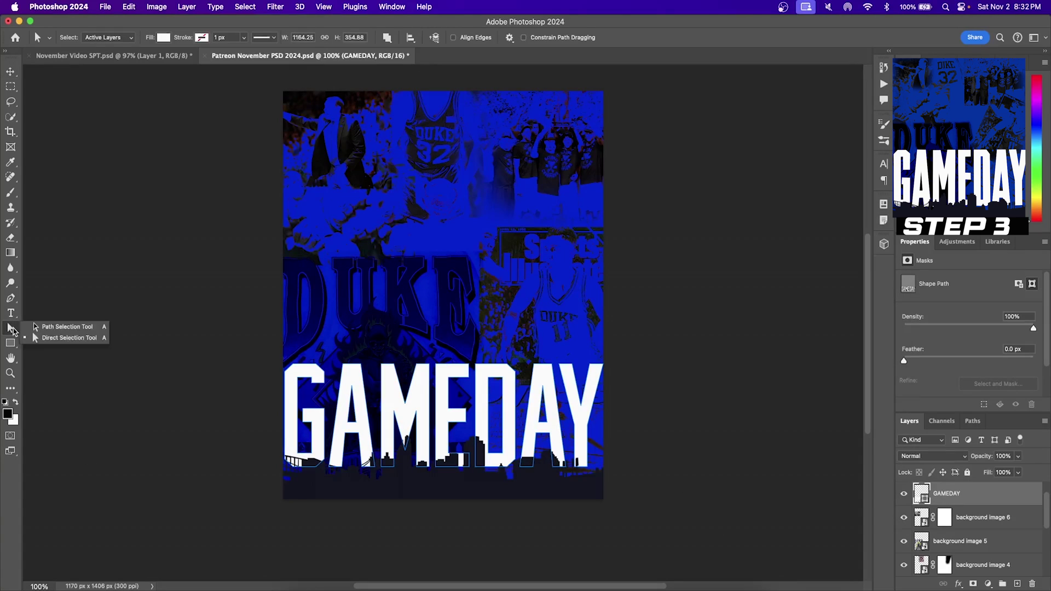
click(55, 338)
drag(256, 347, 663, 399)
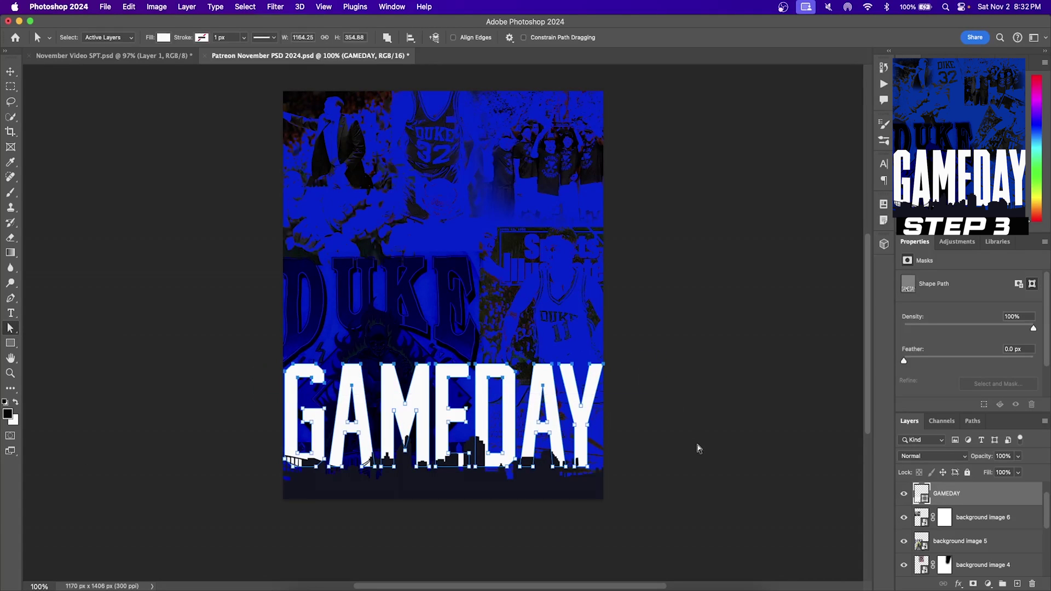
key(Up)
key(Up)
key(Up)
key(Up)
key(Up)
key(Up)
key(Up)
key(Up)
key(Up)
key(Up)
key(Up)
key(Up)
key(Up)
key(Up)
key(Up)
key(Up)
key(Up)
key(Up)
key(Up)
key(Up)
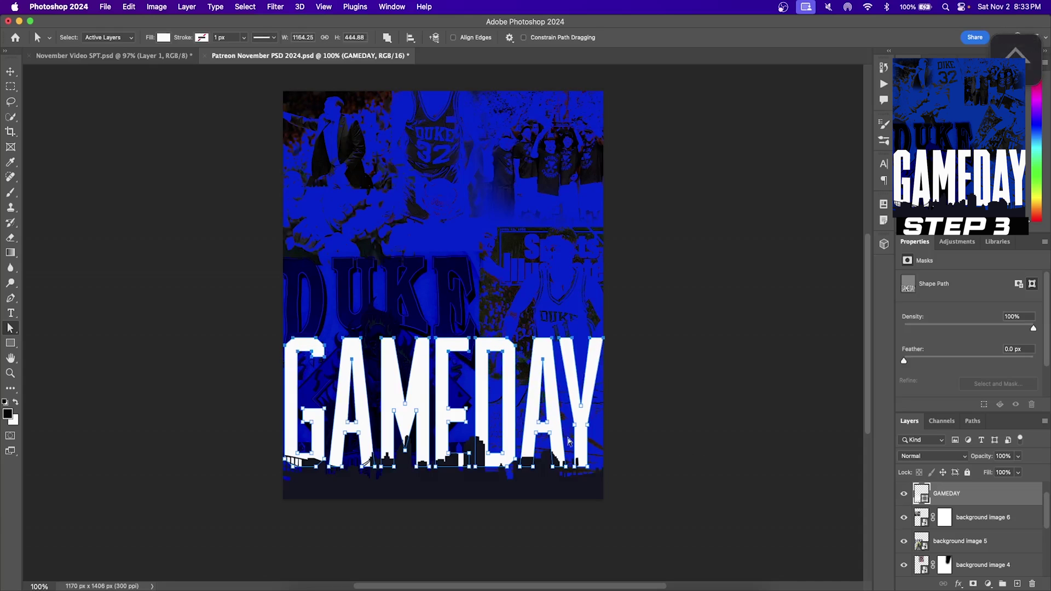
key(Down)
key(Down)
key(Down)
key(Down)
key(Down)
key(Down)
key(Down)
key(Down)
key(Down)
key(Down)
key(Down)
key(Down)
key(Down)
key(Down)
key(Down)
key(Down)
key(Down)
key(Down)
key(Down)
key(Down)
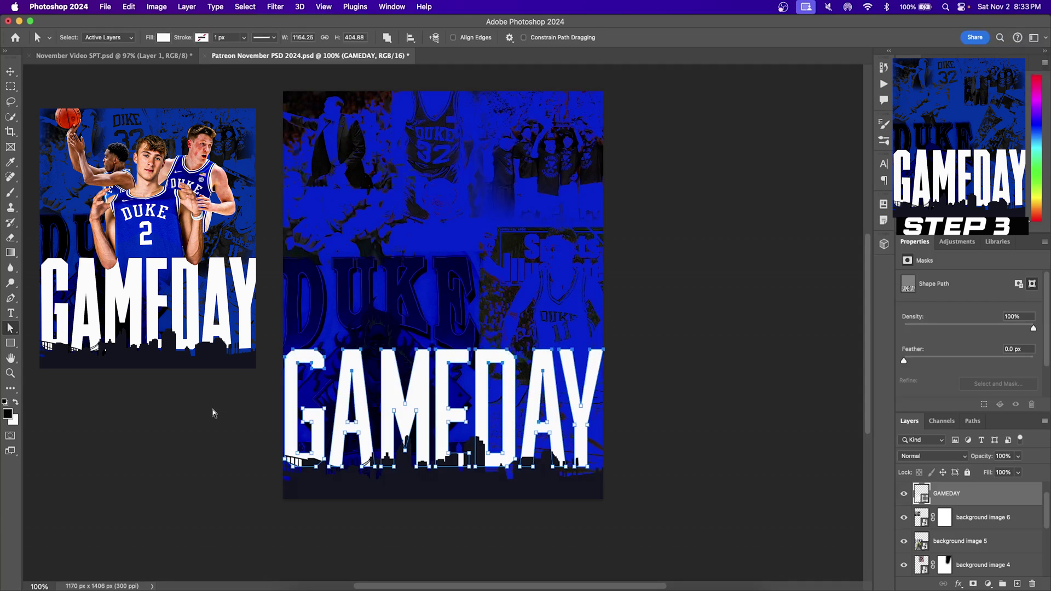
Step: Move the GAMEDAY shape slightly upward behind the skyline and apply the transform
key(v)
key(ctrl+t)
drag(549, 391, 549, 386)
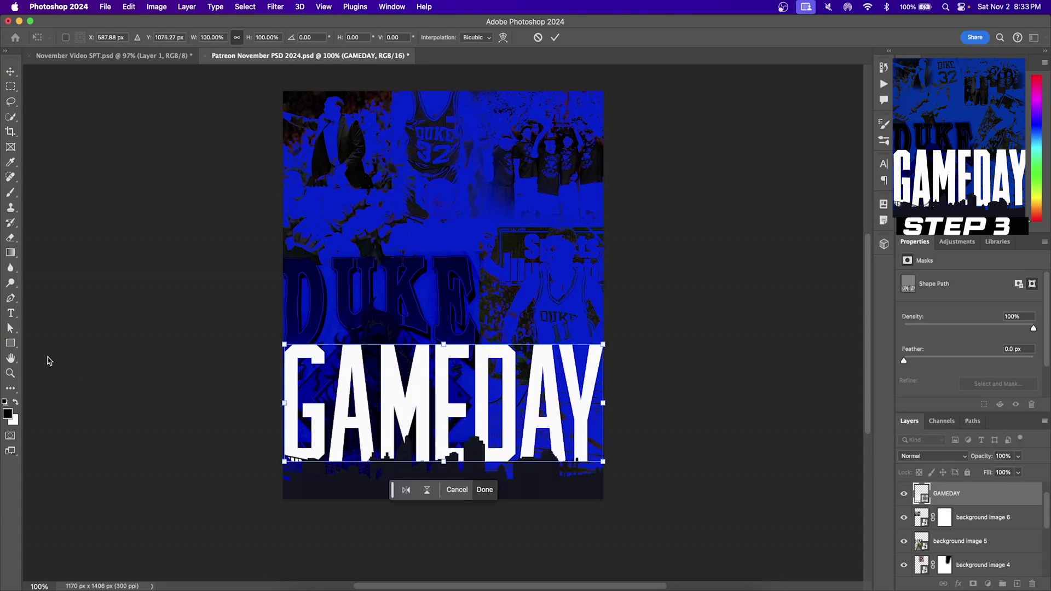
key(Return)
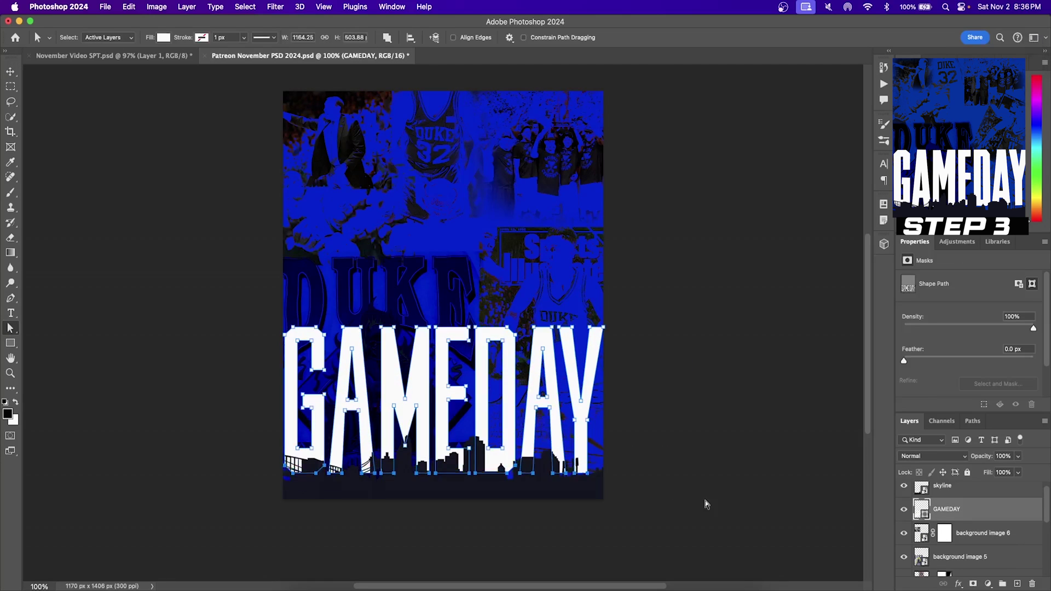
Step: Add a Drop Shadow effect to the GAMEDAY layer
key(v)
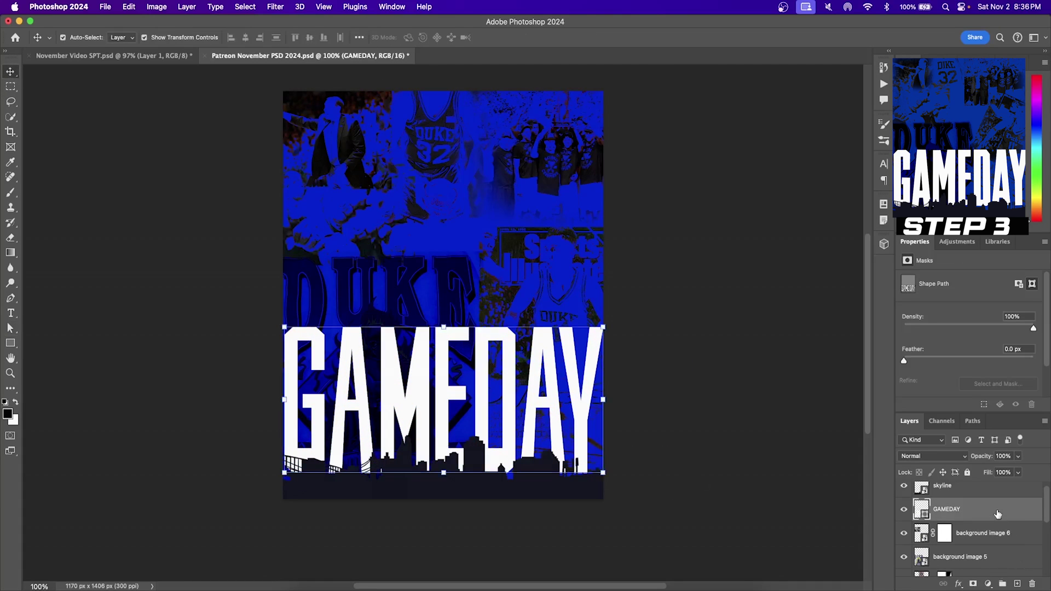
click(958, 585)
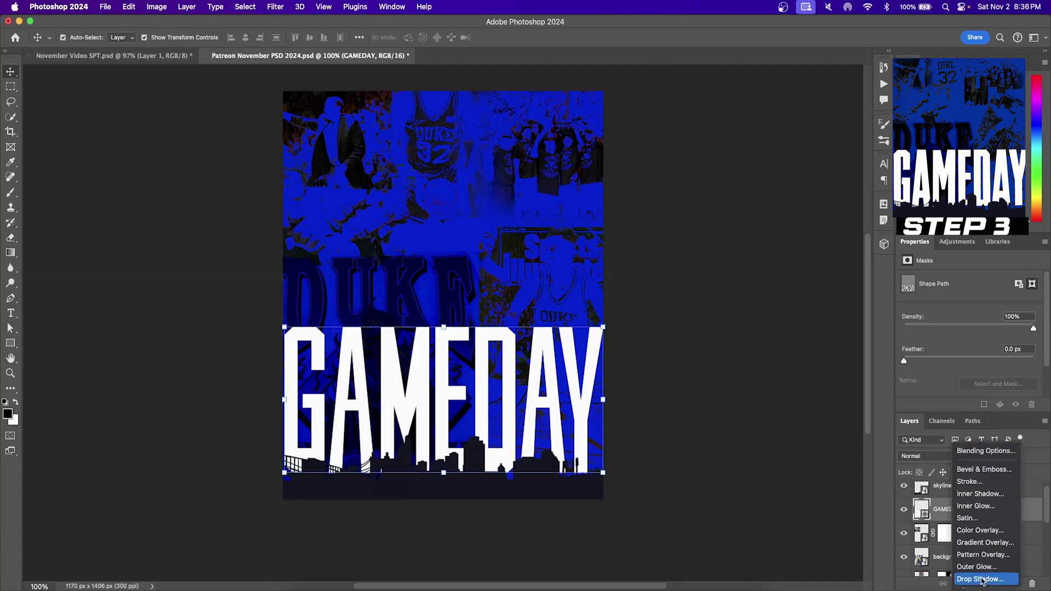
click(983, 579)
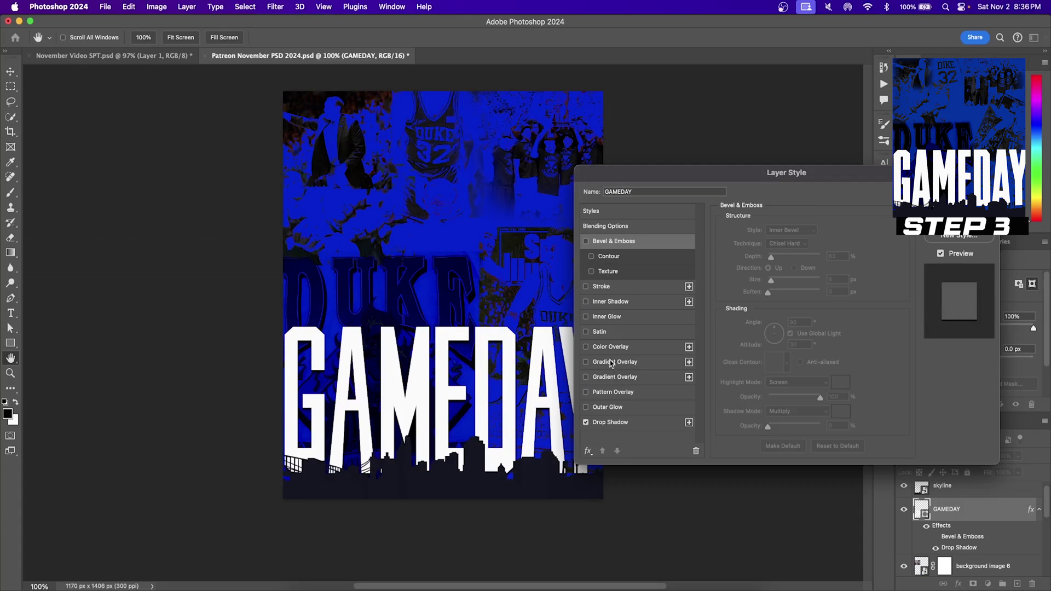
Step: Add a Gradient Overlay to the GAMEDAY layer using the black-to-white Foreground to Background preset from Basics
click(612, 362)
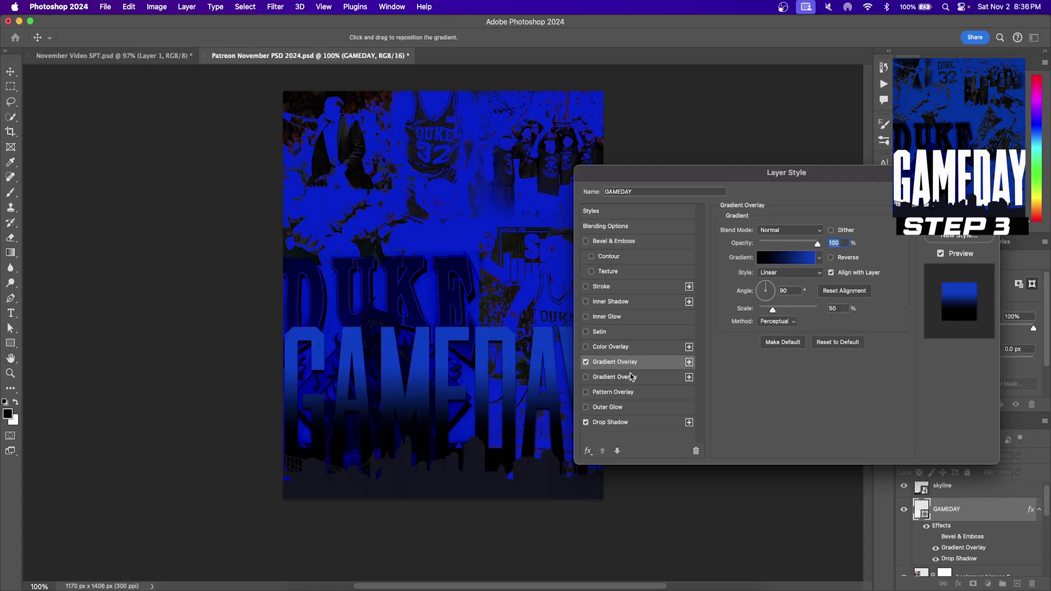
click(784, 232)
click(784, 231)
click(789, 259)
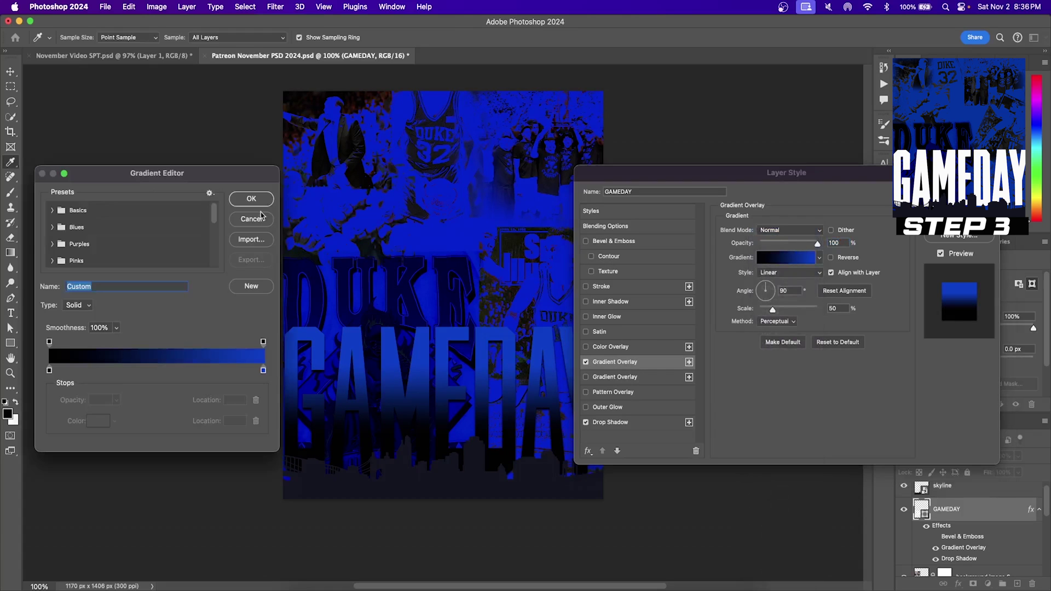
click(49, 210)
click(66, 228)
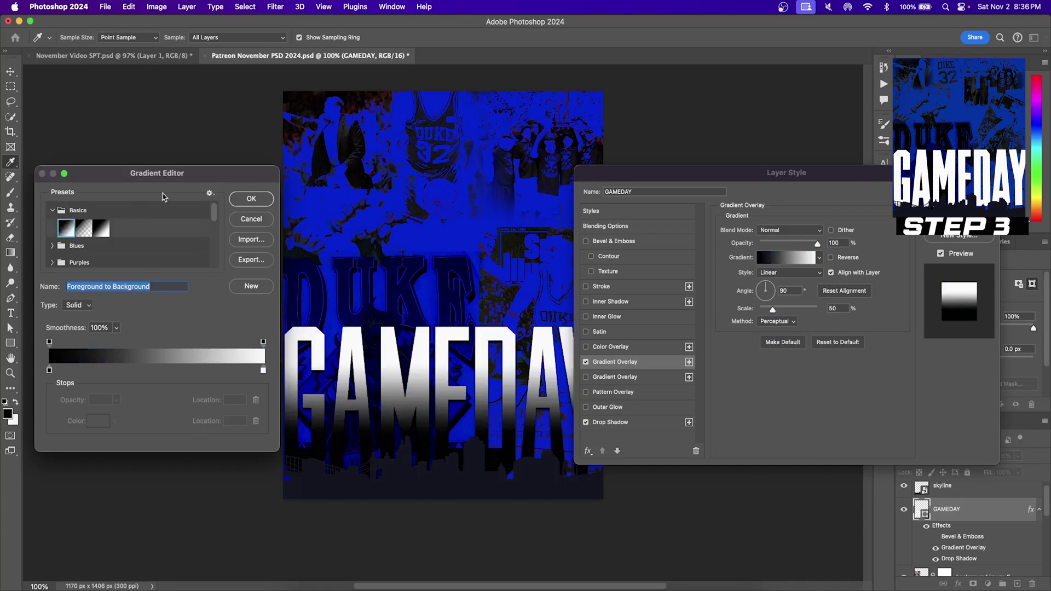
click(243, 199)
Step: Set the Gradient Overlay's opacity to 13% and apply the layer style
drag(811, 245, 761, 246)
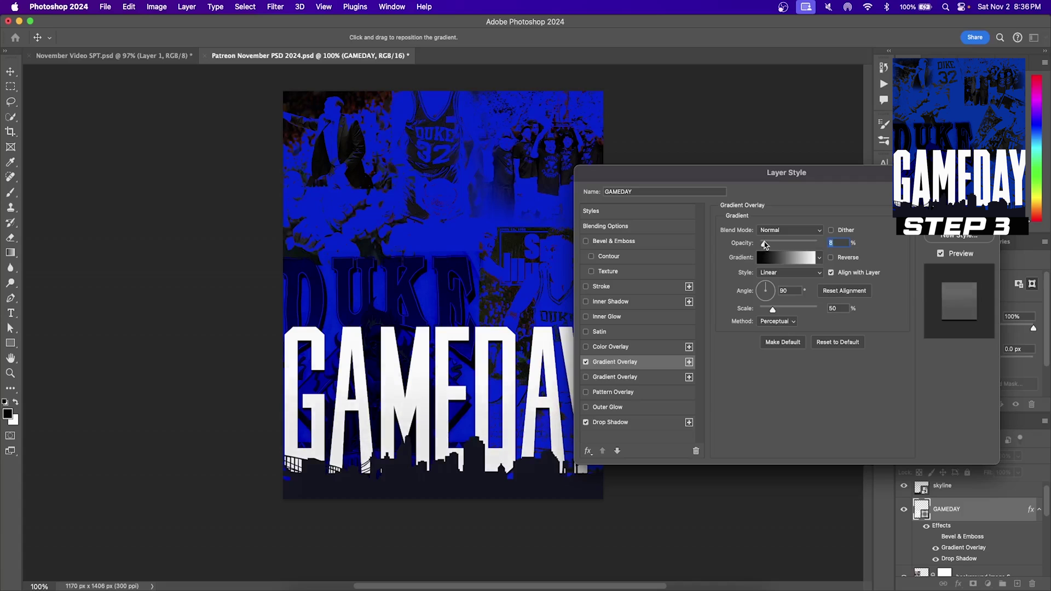
drag(765, 244, 769, 245)
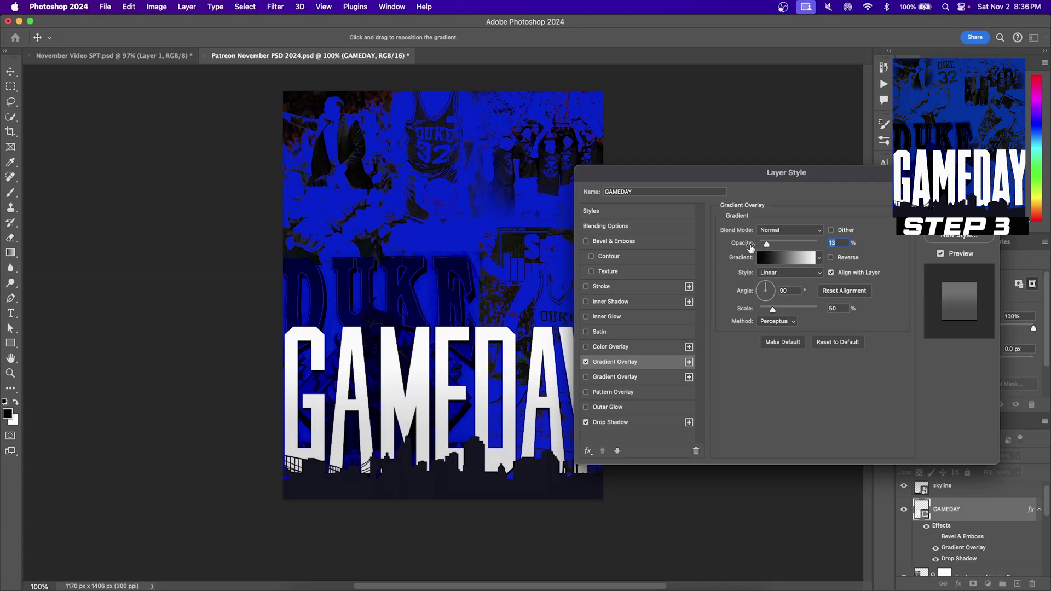
key(Return)
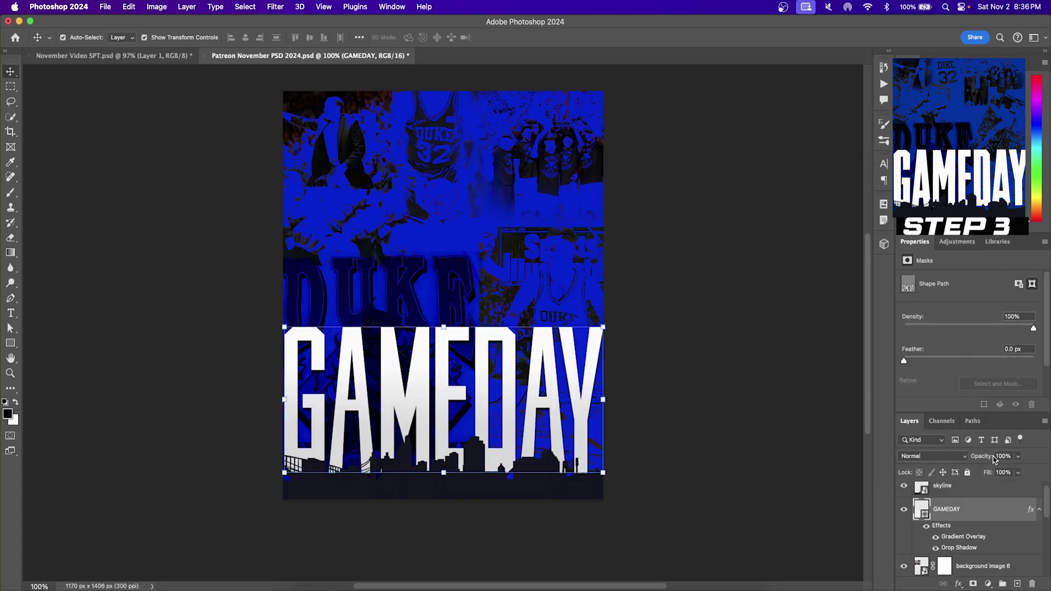
Step: Toggle the GAMEDAY layer's effects off and on to compare the lettering with and without them
click(927, 527)
click(927, 526)
click(927, 527)
click(927, 528)
click(927, 528)
click(927, 528)
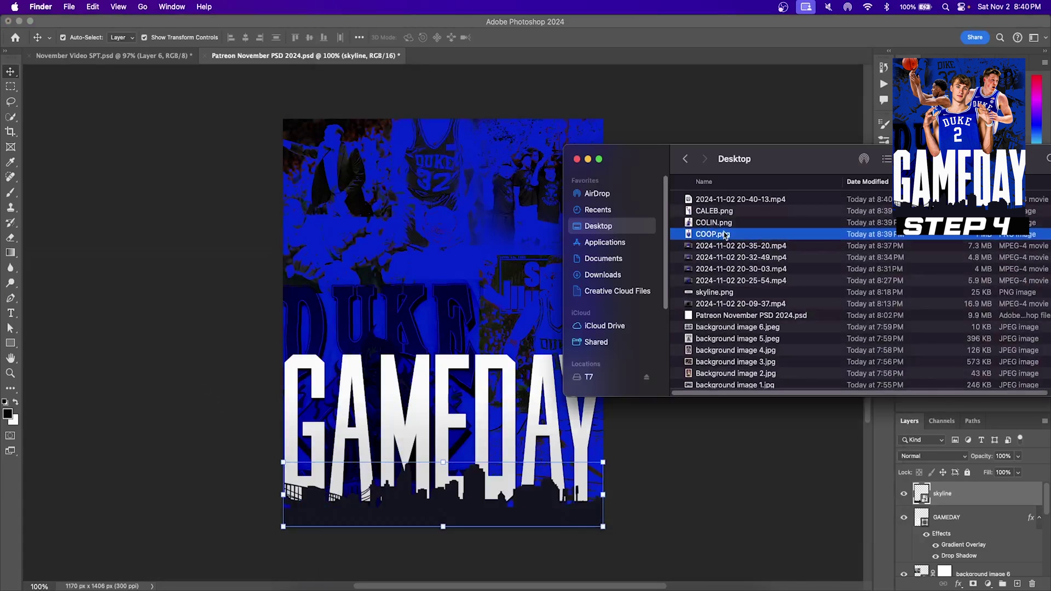
Step: Place the player cutouts CALEB.png, COLIN.png and COOP.png from the Desktop into the poster above the skyline layer
shift+click(723, 211)
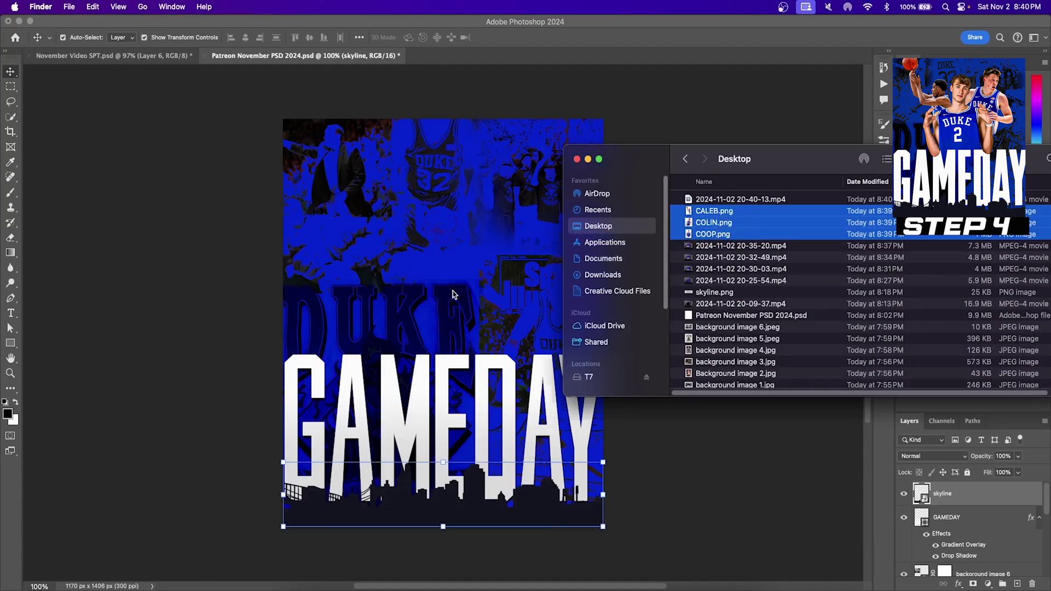
key(Return)
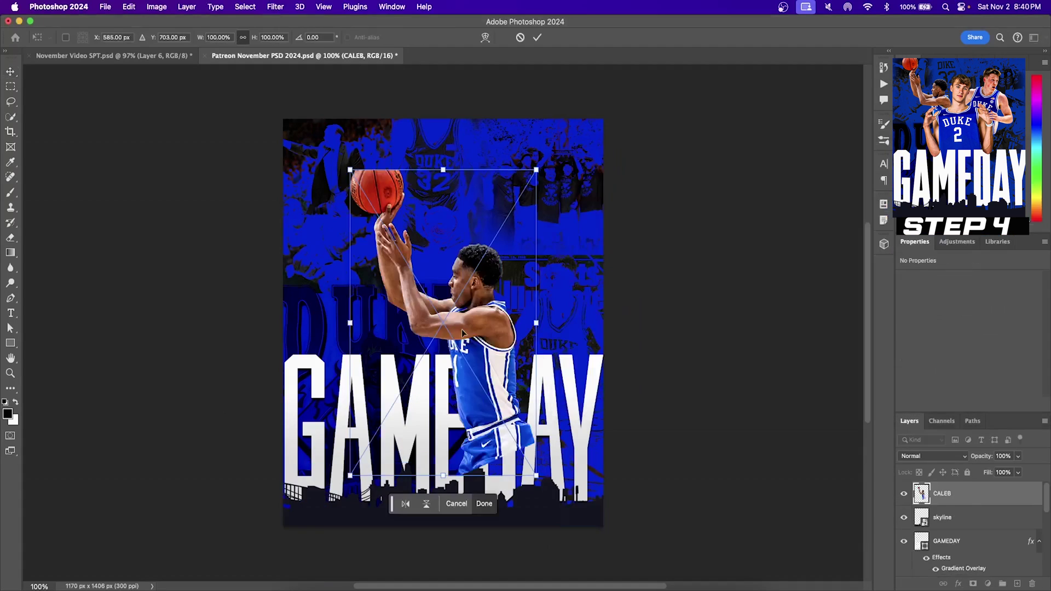
click(538, 38)
click(541, 40)
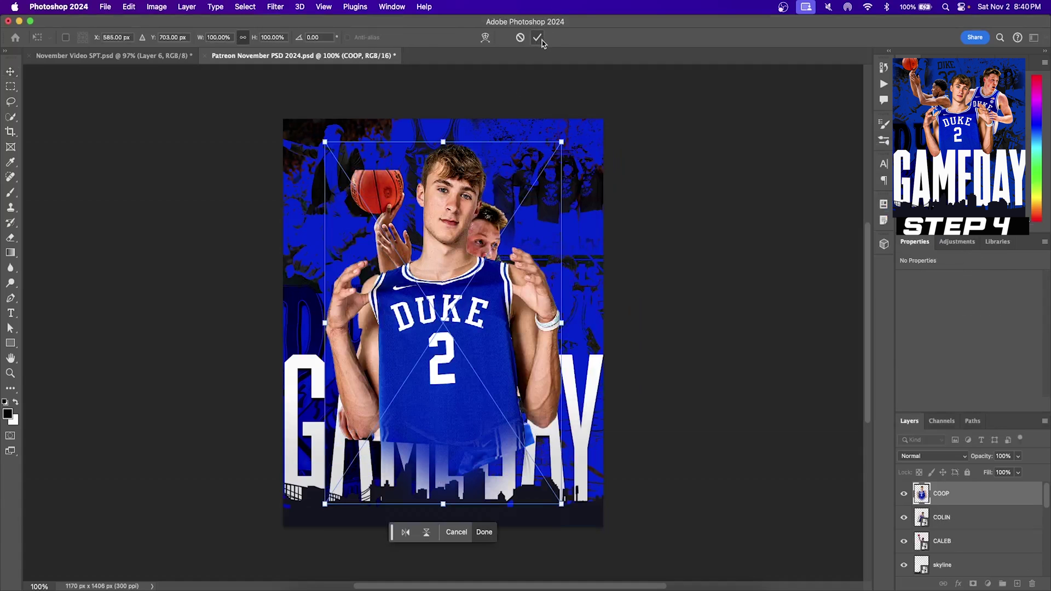
click(538, 38)
Step: Scale down and arrange the cutouts, with COOP front and centre, CALEB behind at upper left and COLIN behind at upper right
drag(561, 504, 530, 427)
click(487, 235)
drag(487, 235, 519, 181)
drag(378, 192, 331, 129)
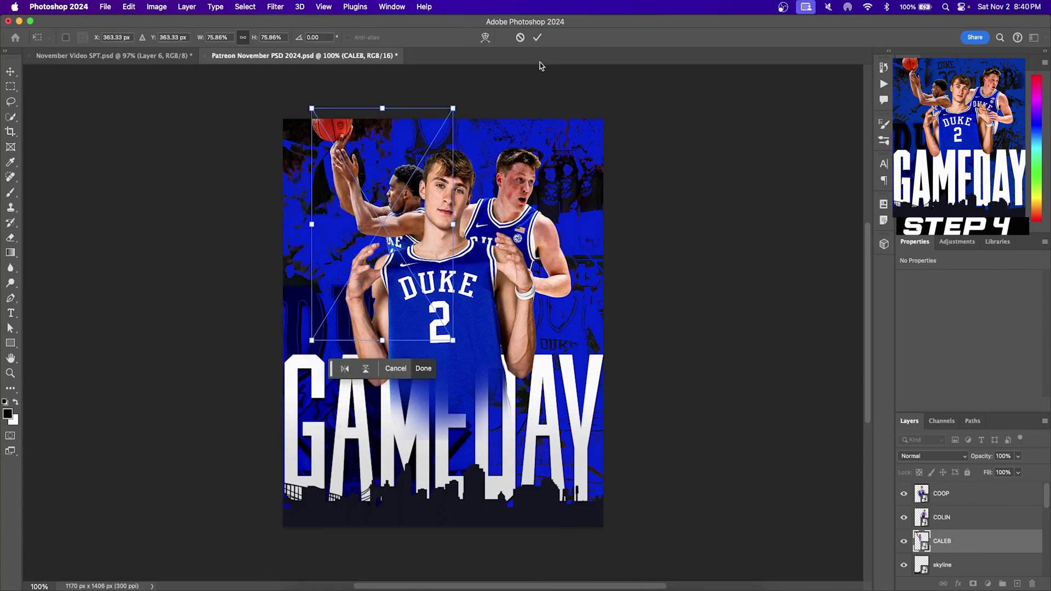
click(538, 38)
drag(482, 260, 490, 246)
key(Return)
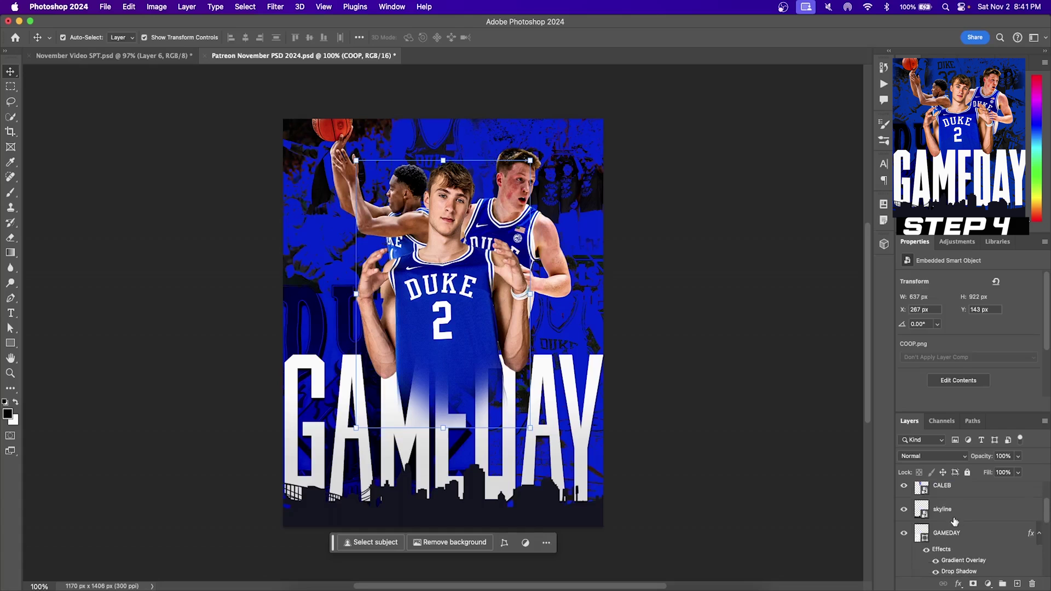
Step: Move the COOP layer below the GAMEDAY layer so the lettering overlaps the player
drag(973, 495, 952, 553)
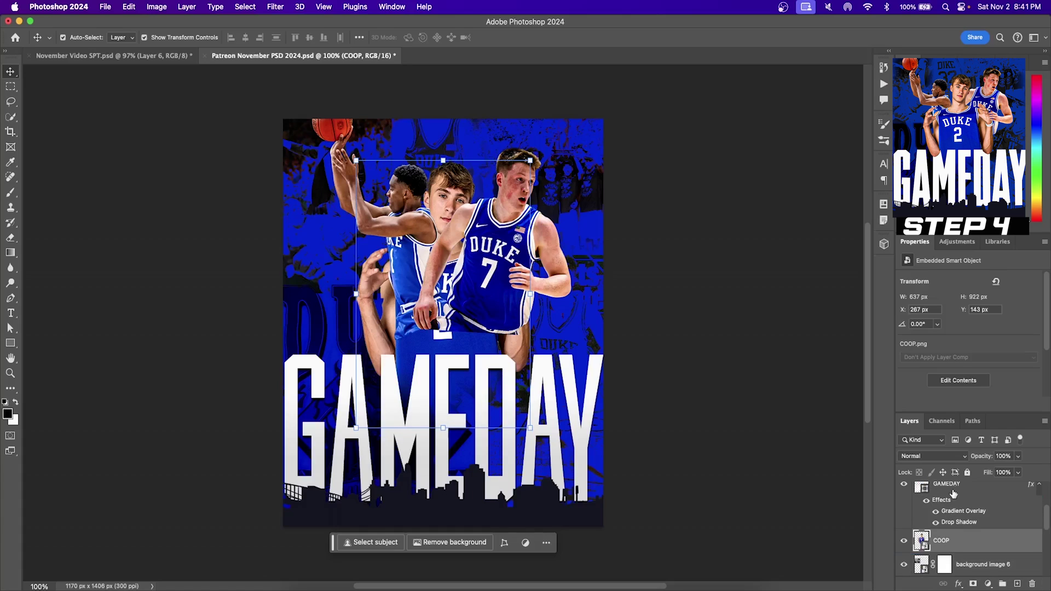
scroll(952, 489, up, 1)
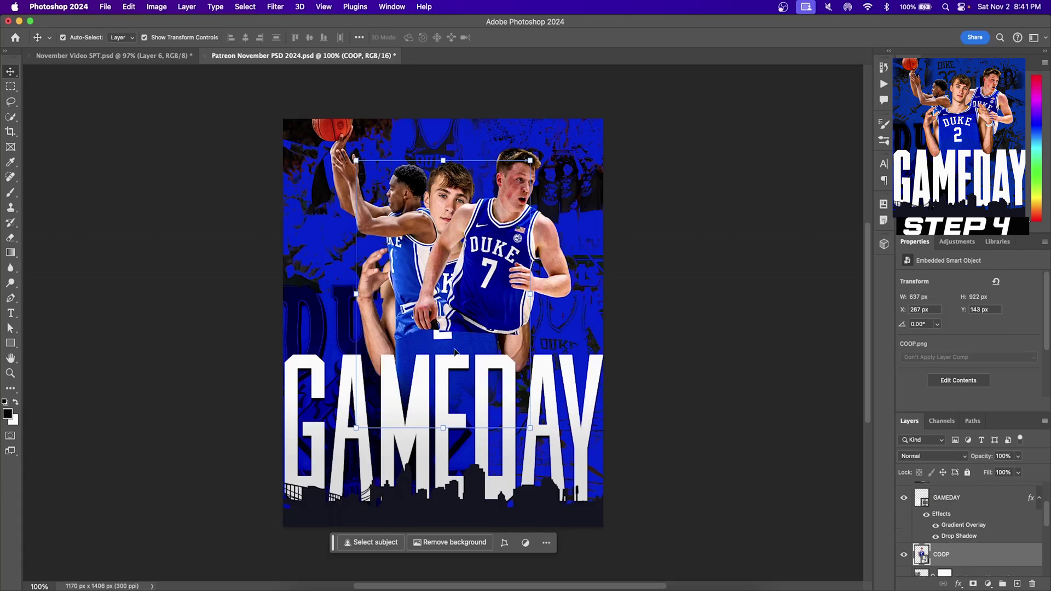
scroll(966, 535, up, 4)
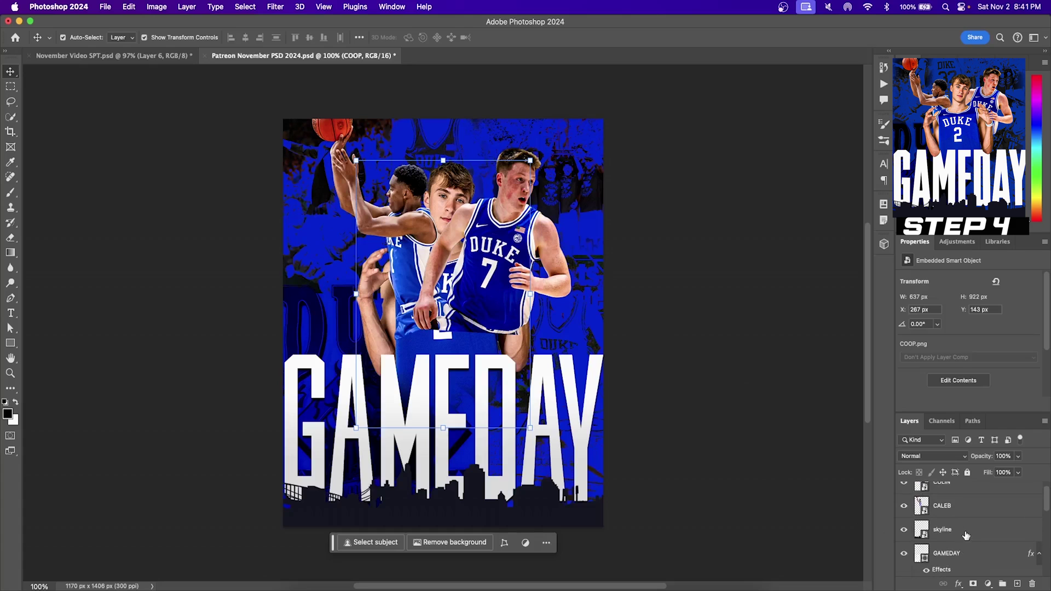
Step: Move the COLIN and CALEB layers below the COOP layer so both players stand behind the centre player
scroll(965, 534, up, 1)
click(974, 498)
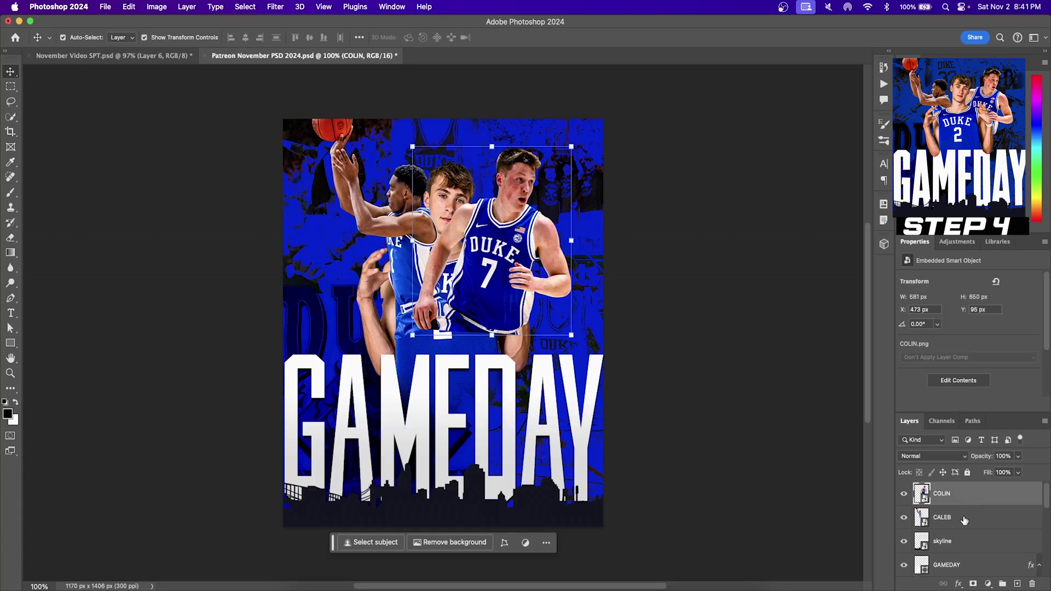
shift+click(968, 520)
drag(969, 521, 958, 562)
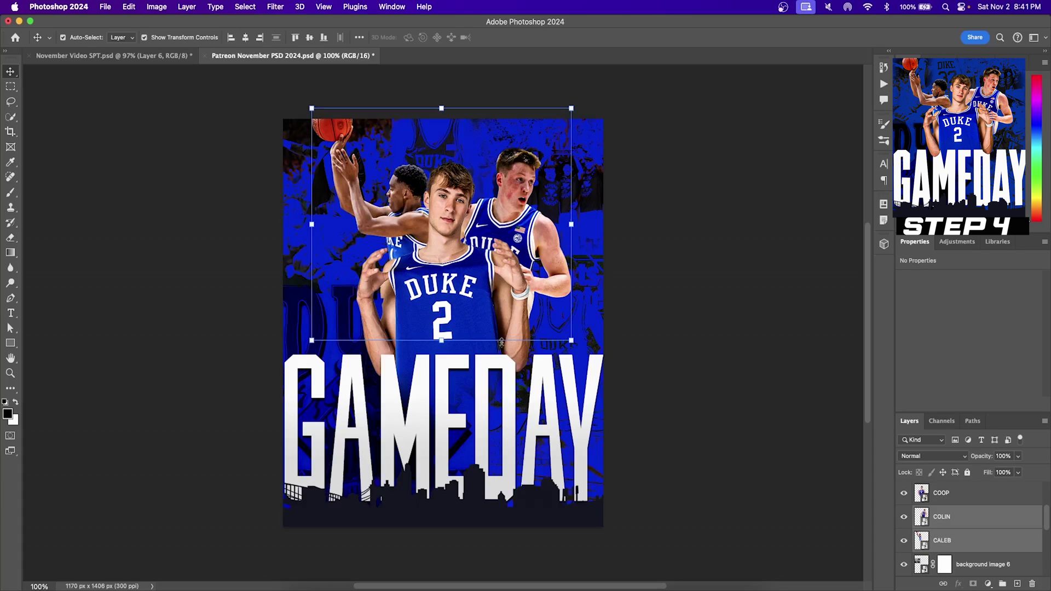
click(735, 318)
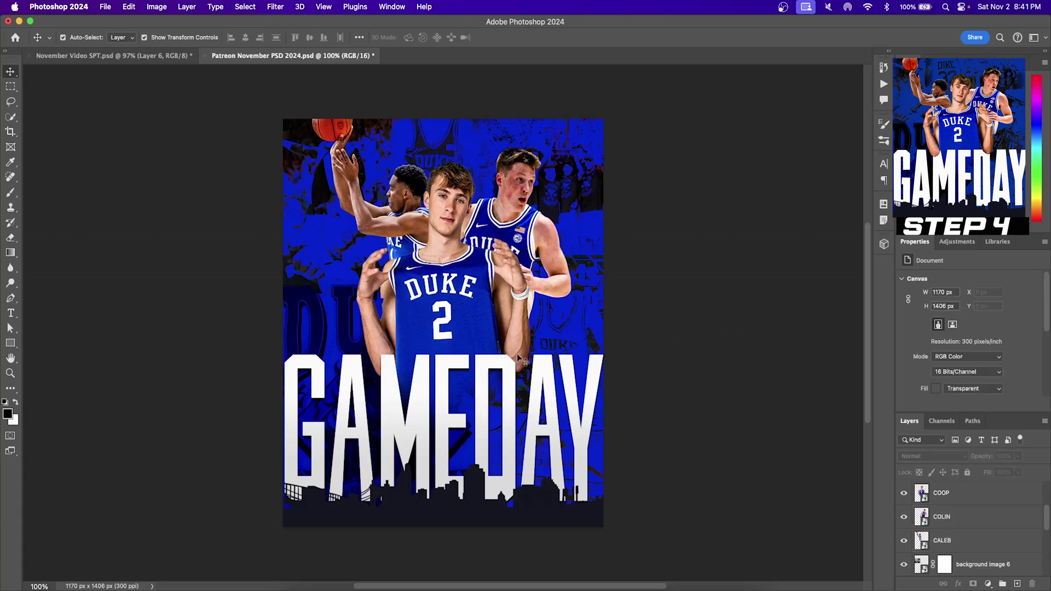
Step: Duplicate the COOP layer as COOP copy and move the copy above the skyline layer
click(967, 501)
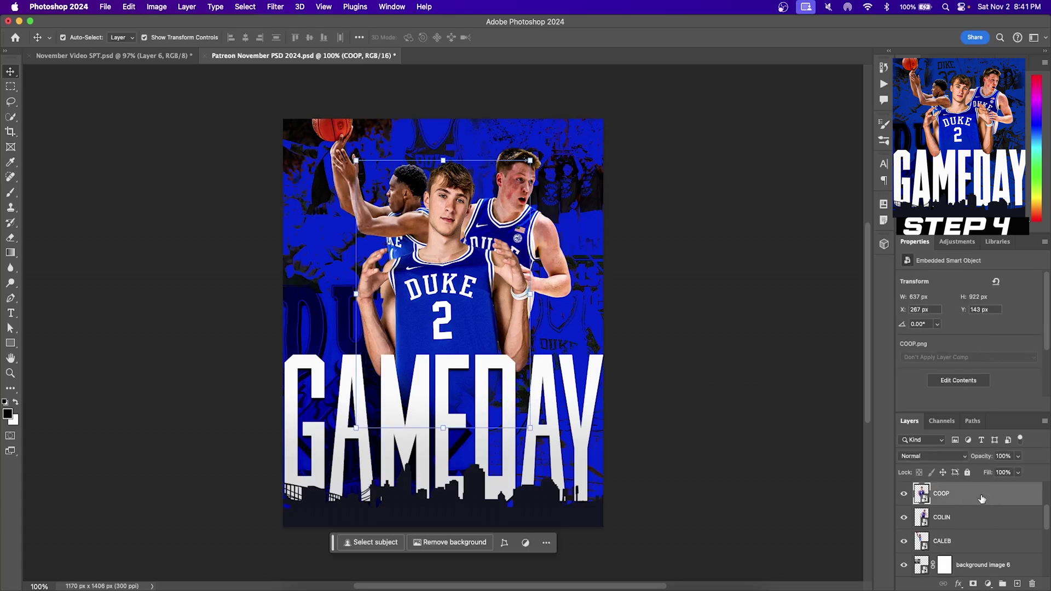
right_click(982, 499)
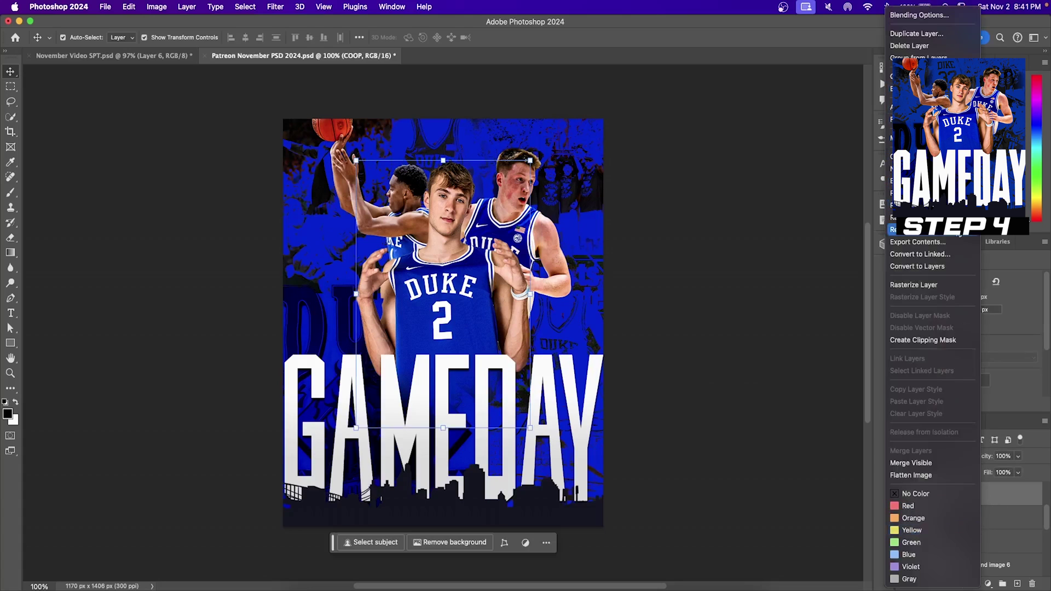
click(925, 35)
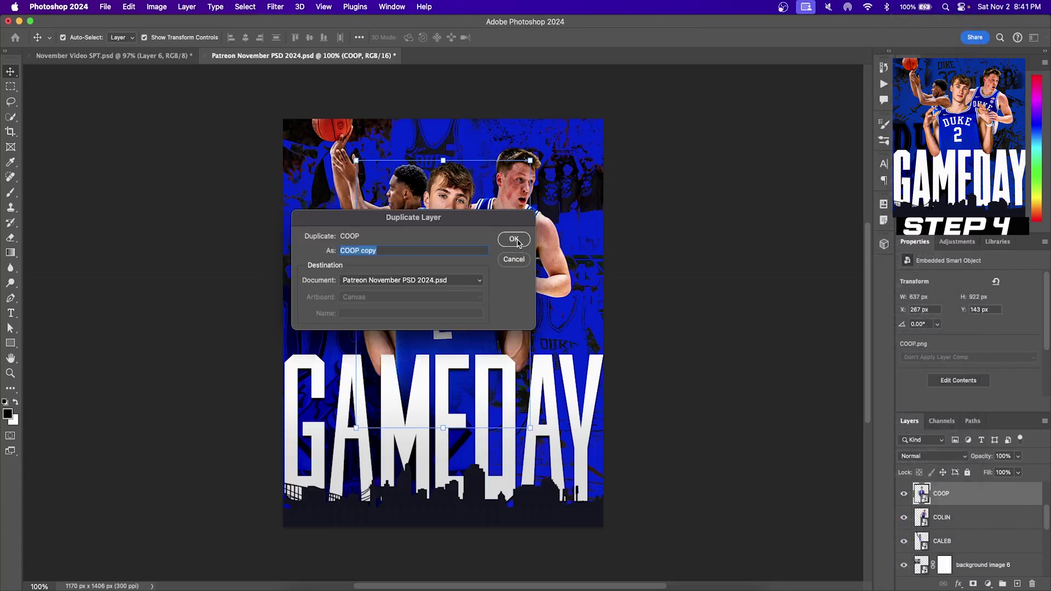
click(516, 241)
mouse_move(999, 500)
mouse_down()
mouse_move(995, 478)
mouse_move(992, 491)
mouse_up()
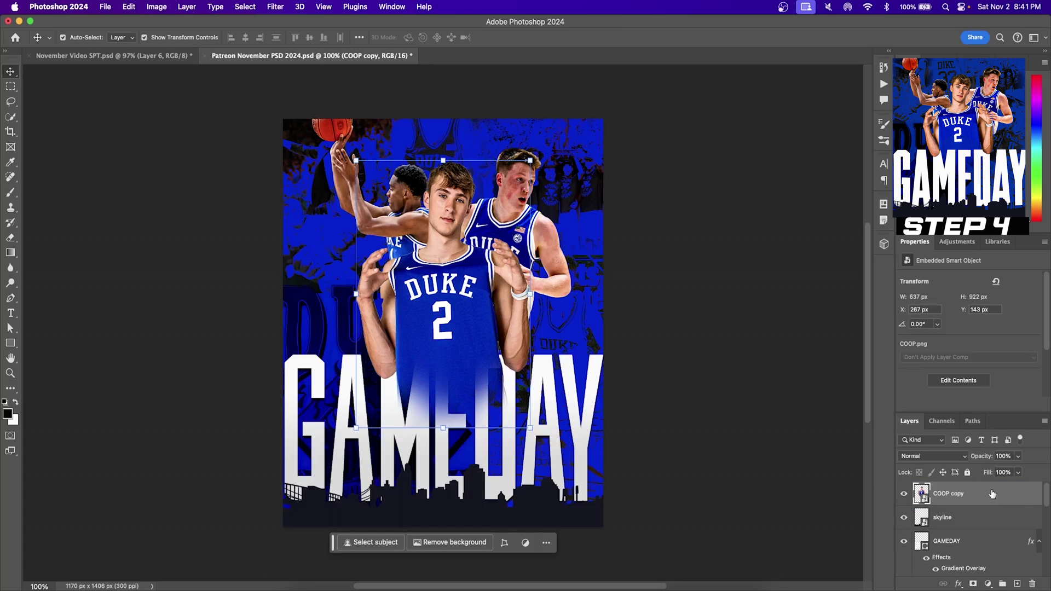
Step: Add a layer mask to the COOP copy layer and invert the mask to black
click(973, 584)
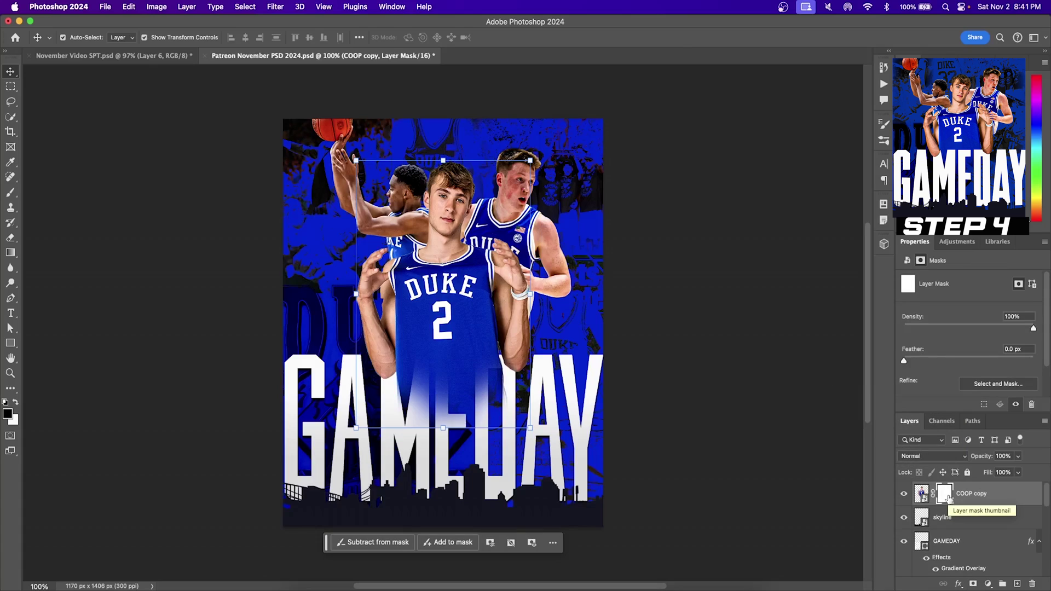
key(super+i)
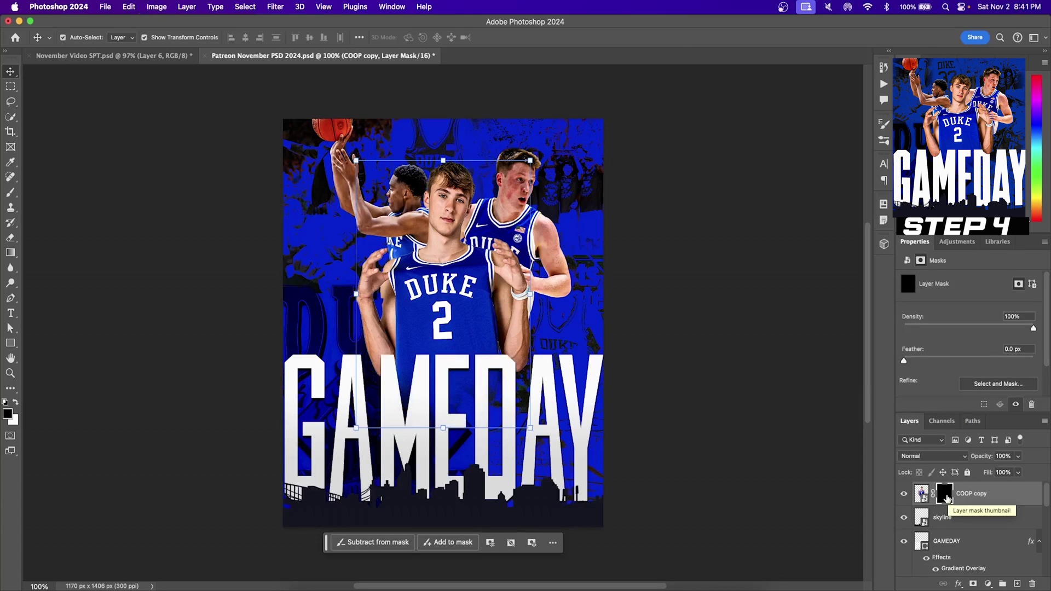
key(super+z)
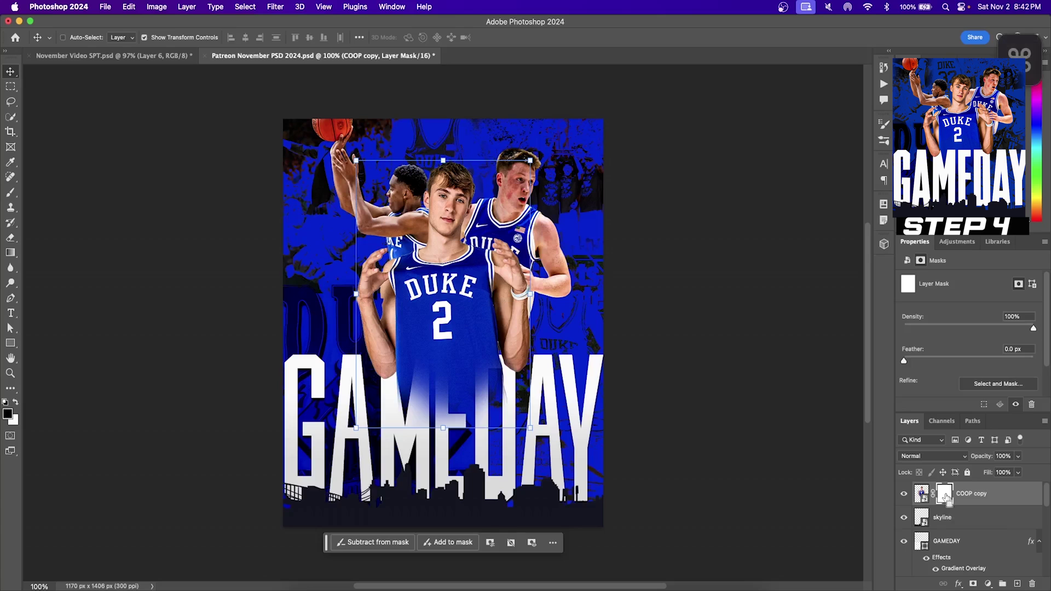
key(super+i)
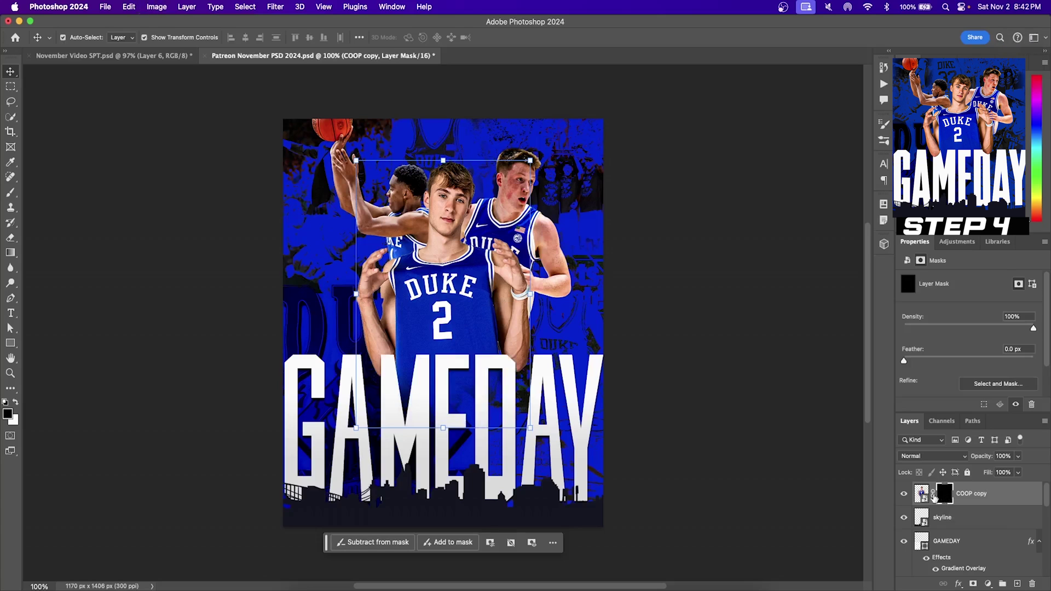
Step: Paint white on the COOP copy mask with a 31 px, 100% hardness brush over both elbows so they overlap the GAMEDAY letters
click(13, 194)
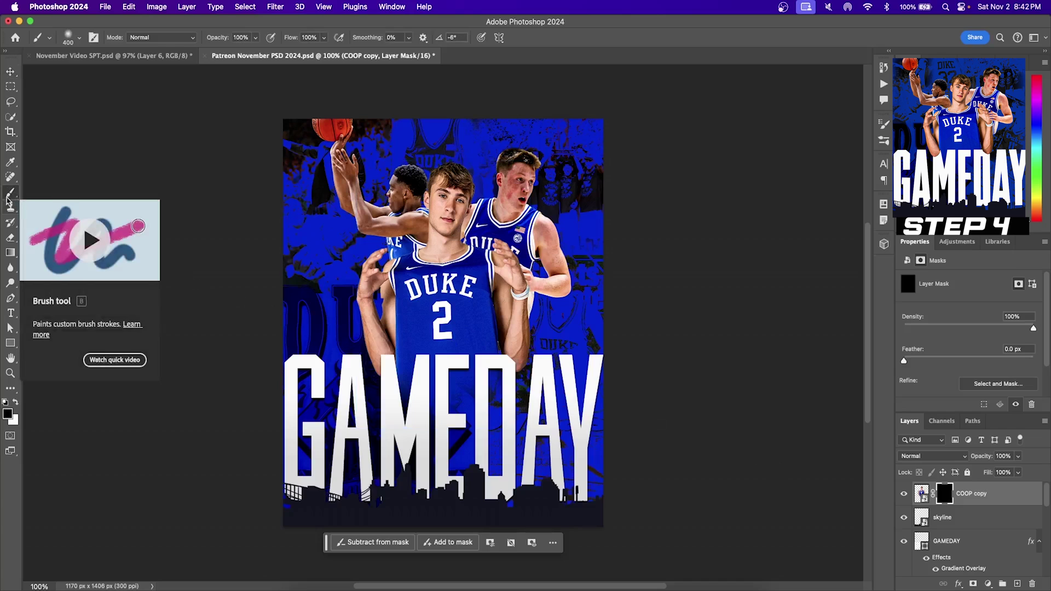
click(16, 403)
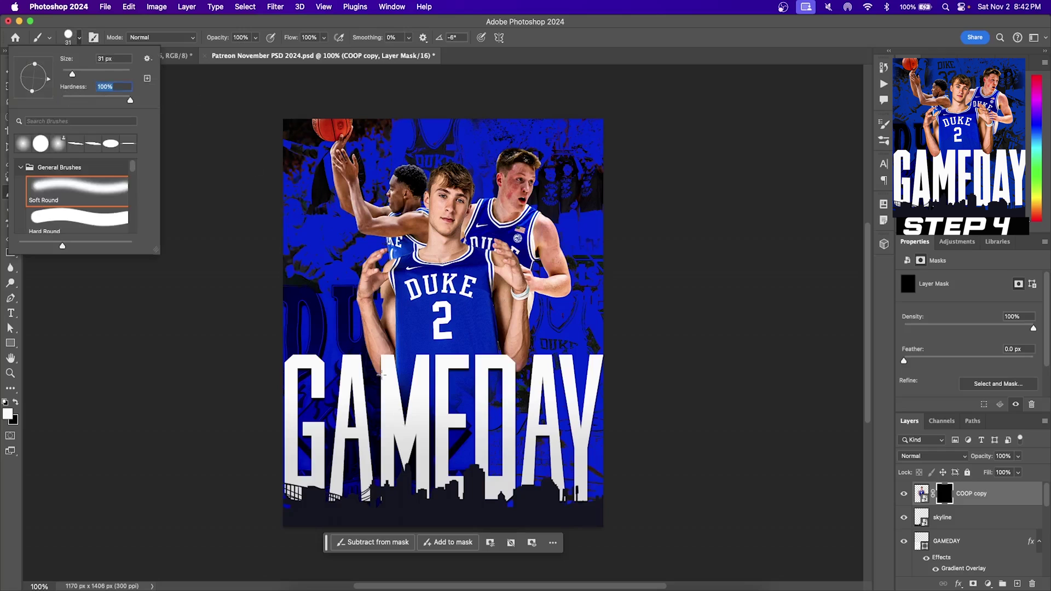
click(382, 373)
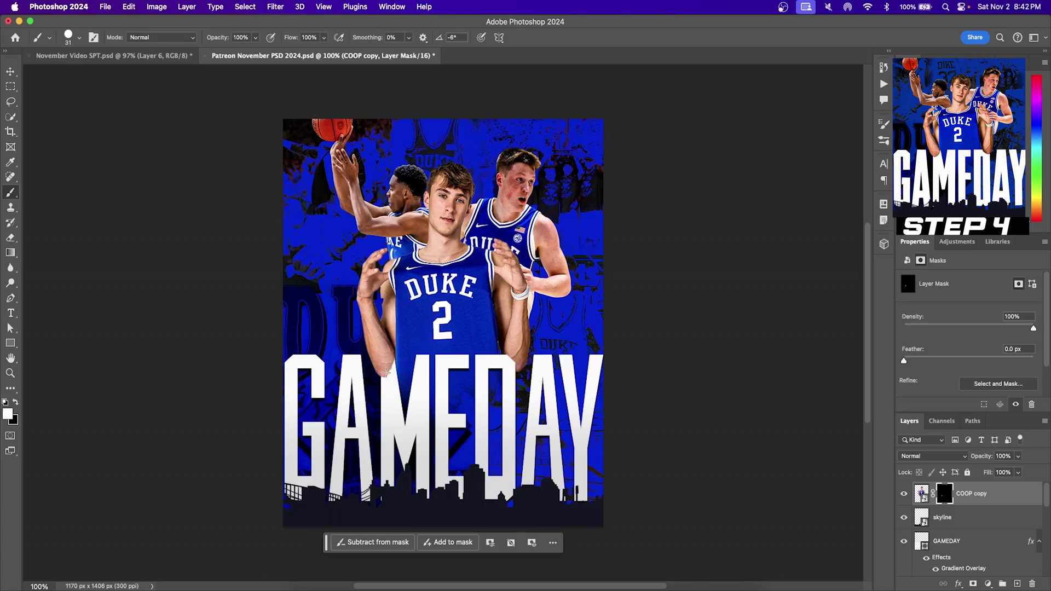
drag(508, 352, 513, 368)
scroll(535, 431, up, 2)
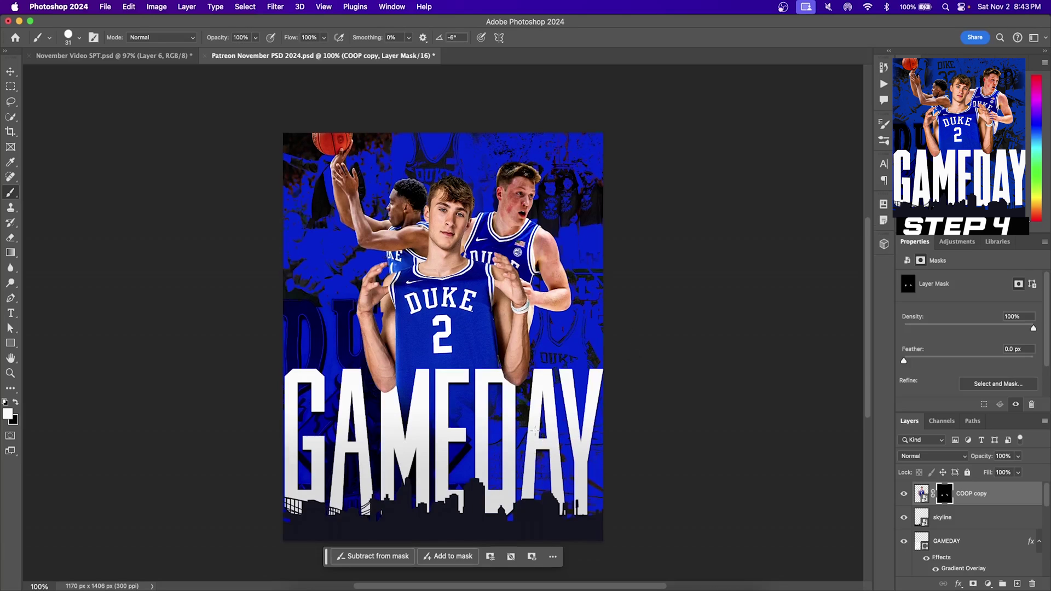
scroll(622, 472, down, 2)
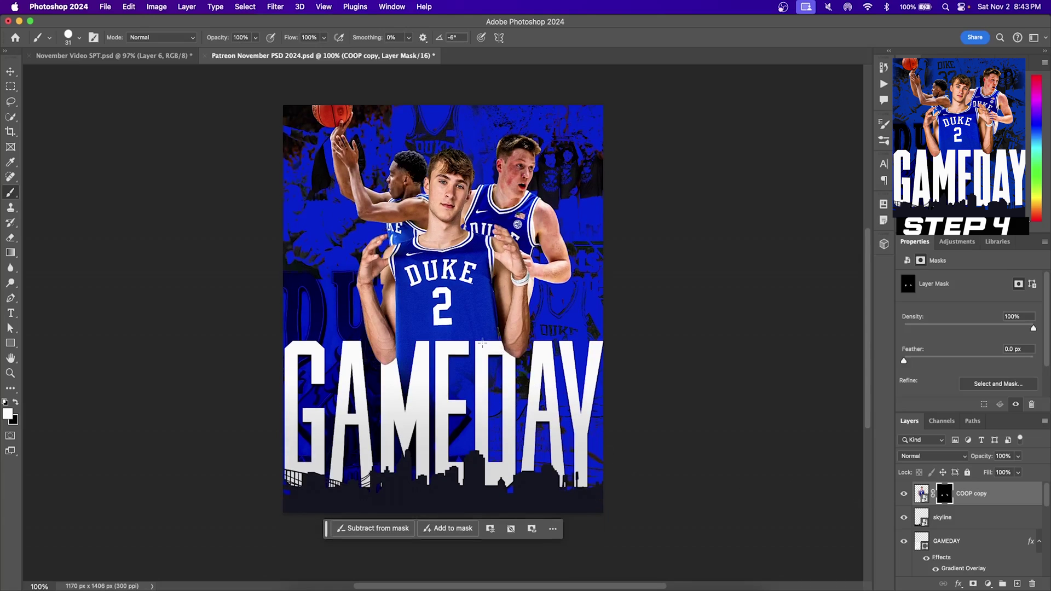
Step: Toggle the COOP copy layer's visibility off and on to compare the elbows with and without the overlap
click(905, 497)
click(906, 497)
click(905, 495)
click(904, 496)
scroll(438, 448, down, 1)
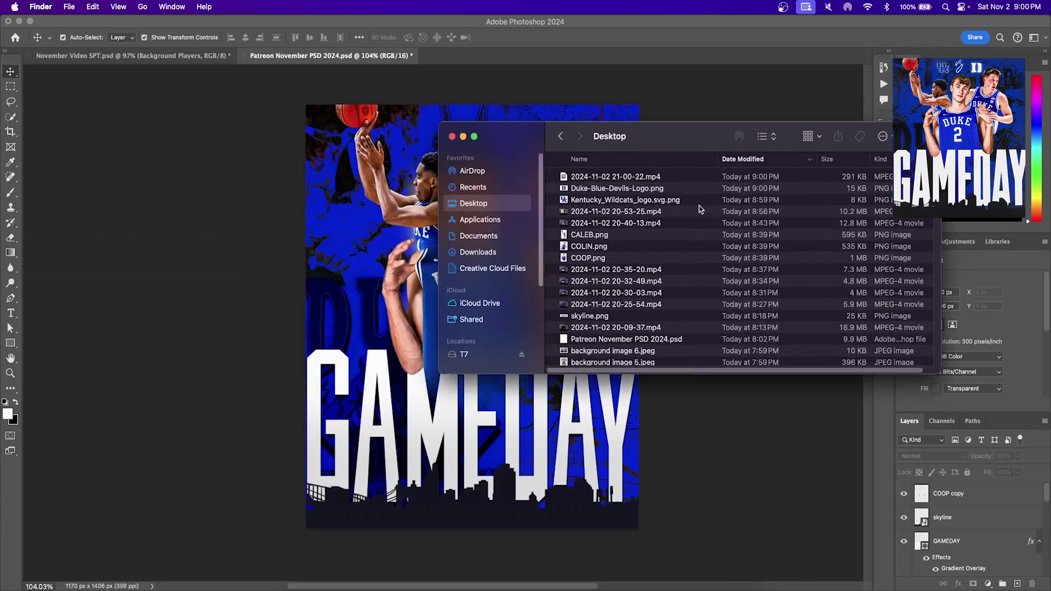
Step: Place the Kentucky_Wildcats_logo.svg and Duke-Blue-Devils-Logo images into the poster above the COOP copy layer
double_click(634, 201)
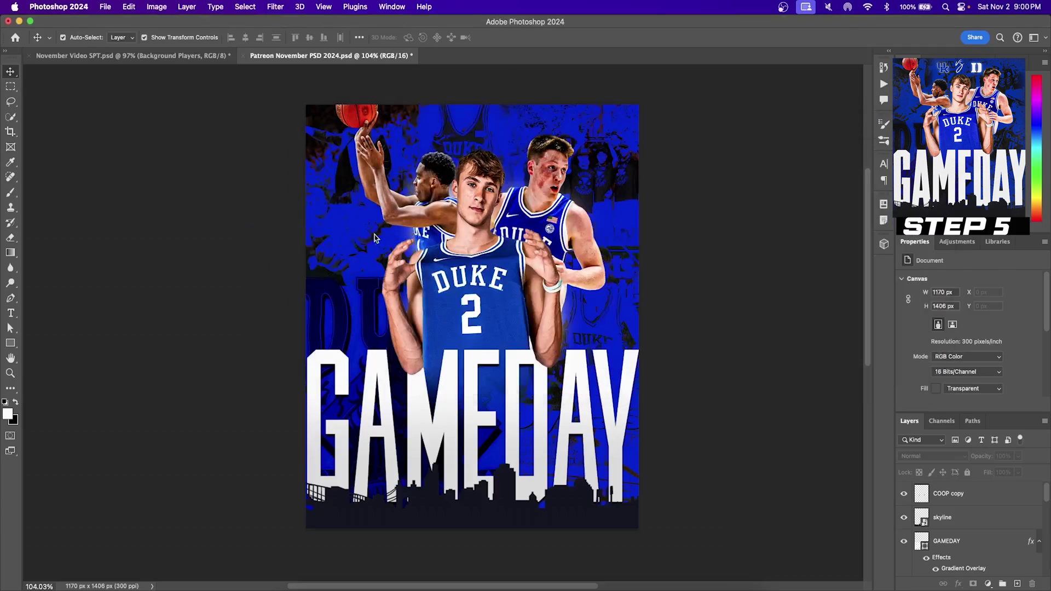
click(540, 37)
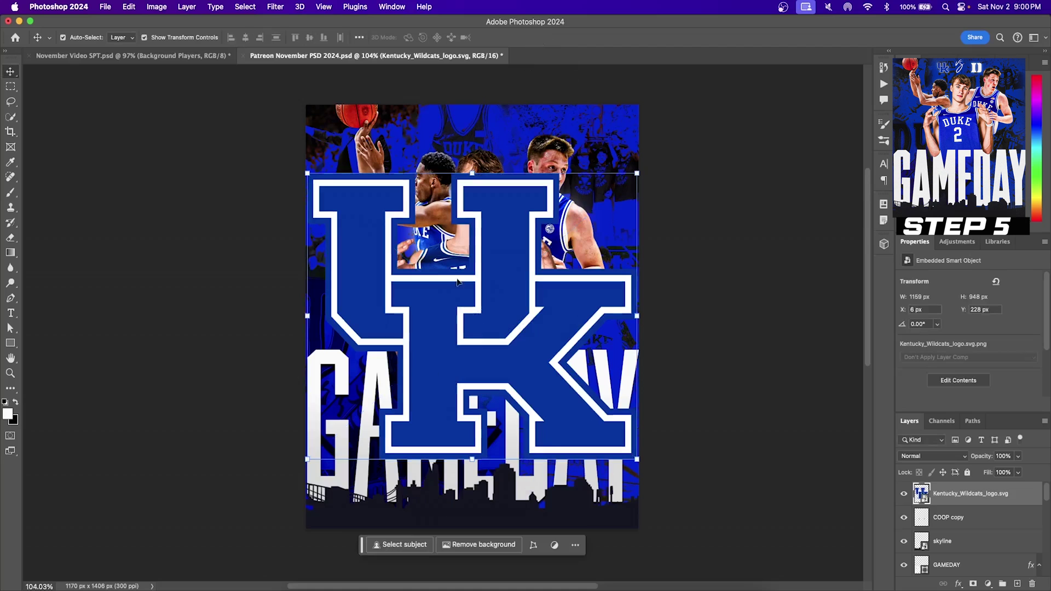
click(300, 588)
drag(663, 189, 507, 296)
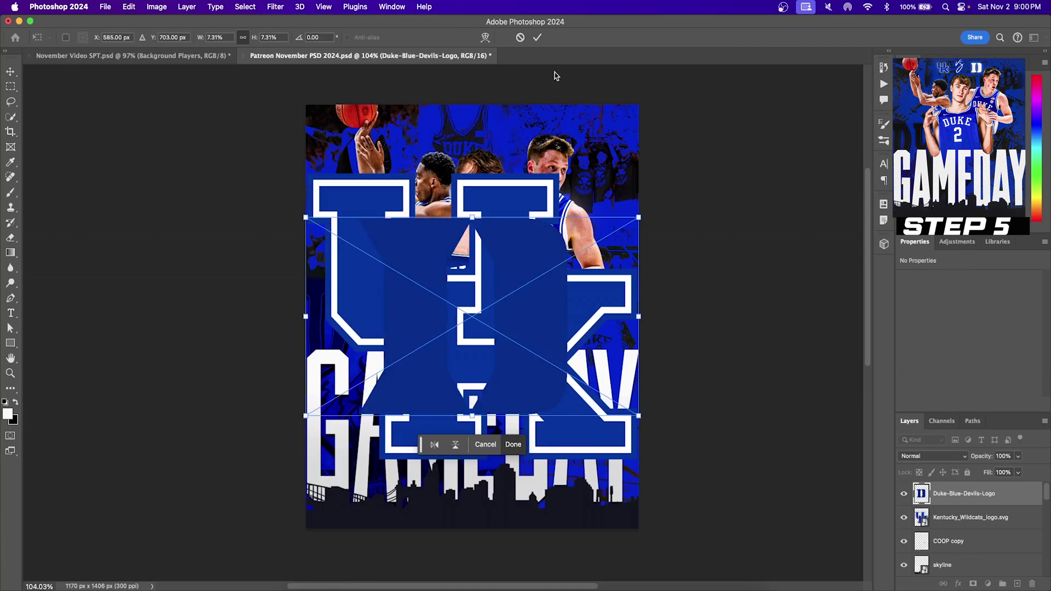
click(537, 37)
Step: Scale down both logos and position them side by side above the centre player's head, Kentucky on the left and Duke on the right
drag(567, 219, 472, 310)
drag(465, 342, 433, 123)
click(510, 84)
click(465, 199)
drag(459, 100, 441, 114)
click(537, 38)
click(575, 197)
drag(602, 166, 513, 124)
key(Return)
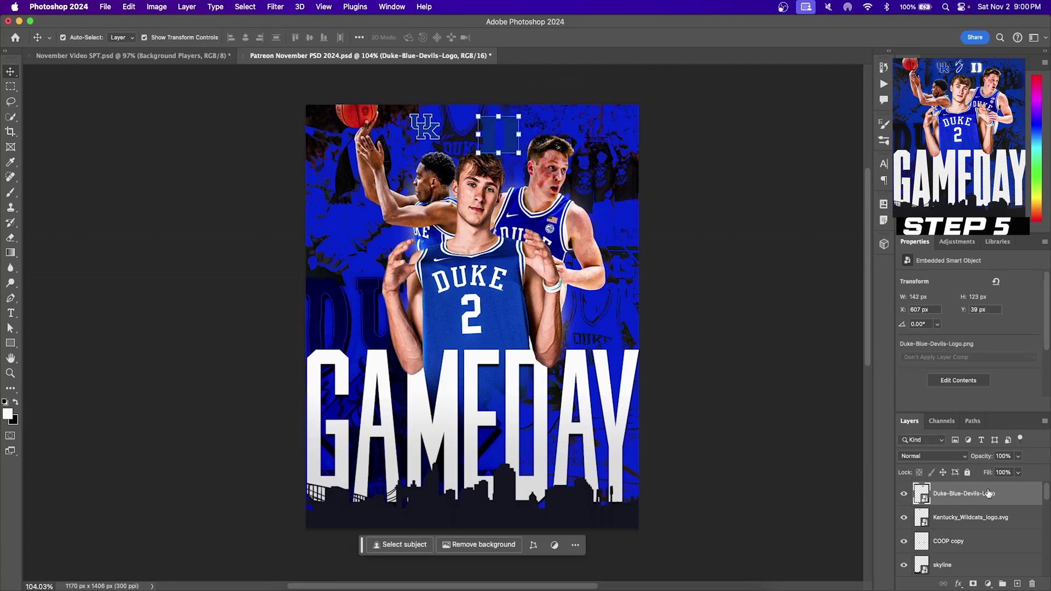
Step: Turn the Duke logo white with a clipped solid color fill of #fafafa and shrink the logo to about 93 px wide
click(989, 583)
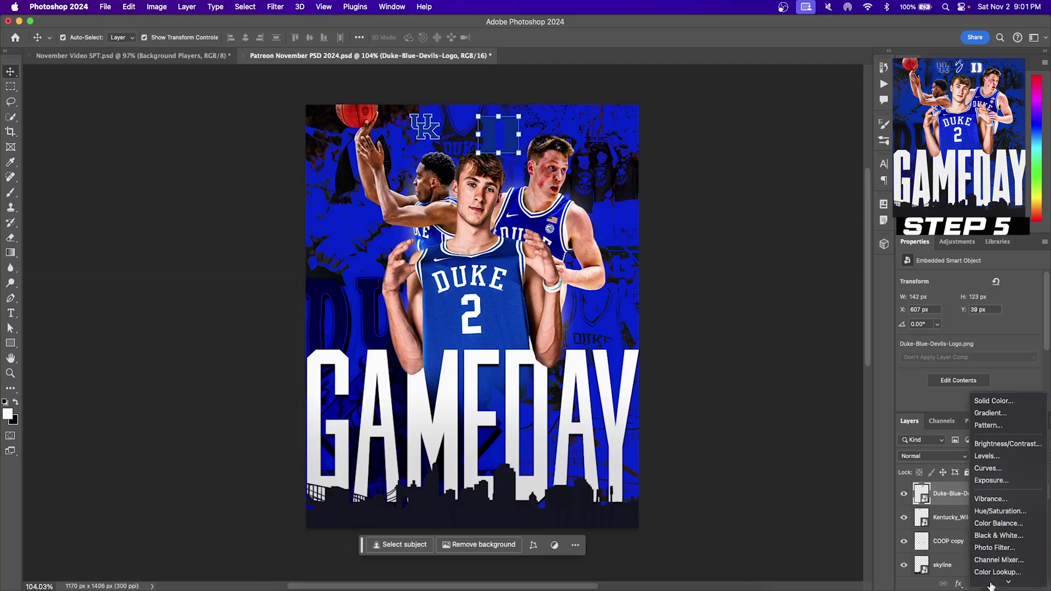
click(1010, 404)
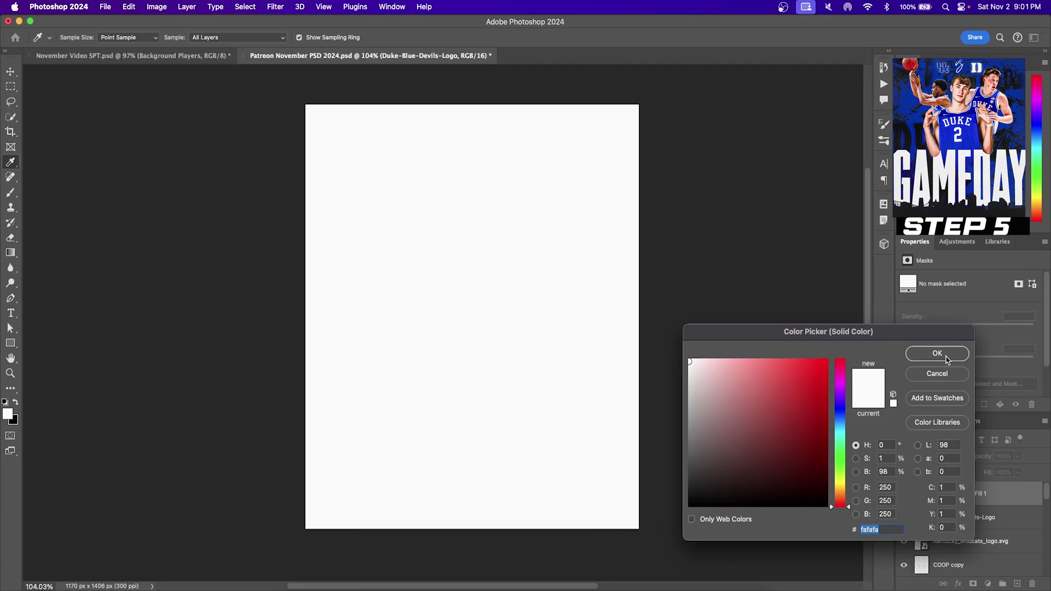
click(946, 354)
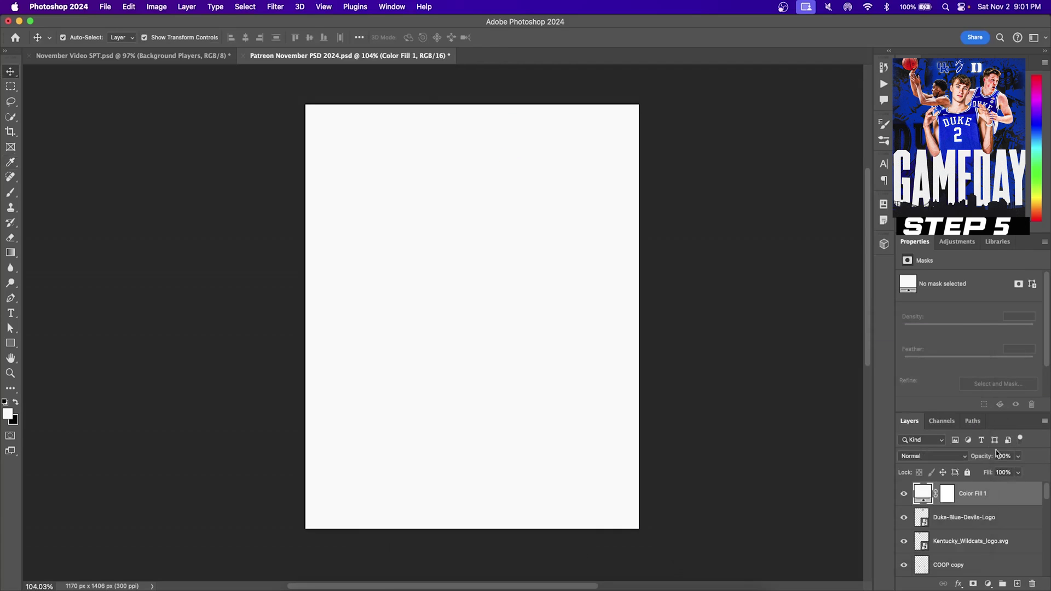
right_click(1006, 498)
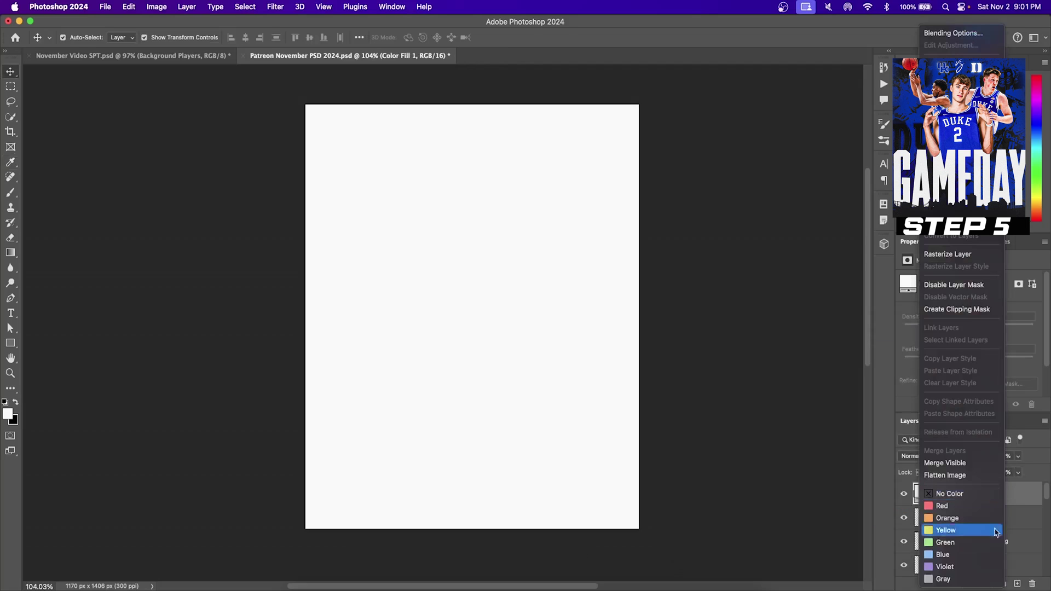
click(989, 310)
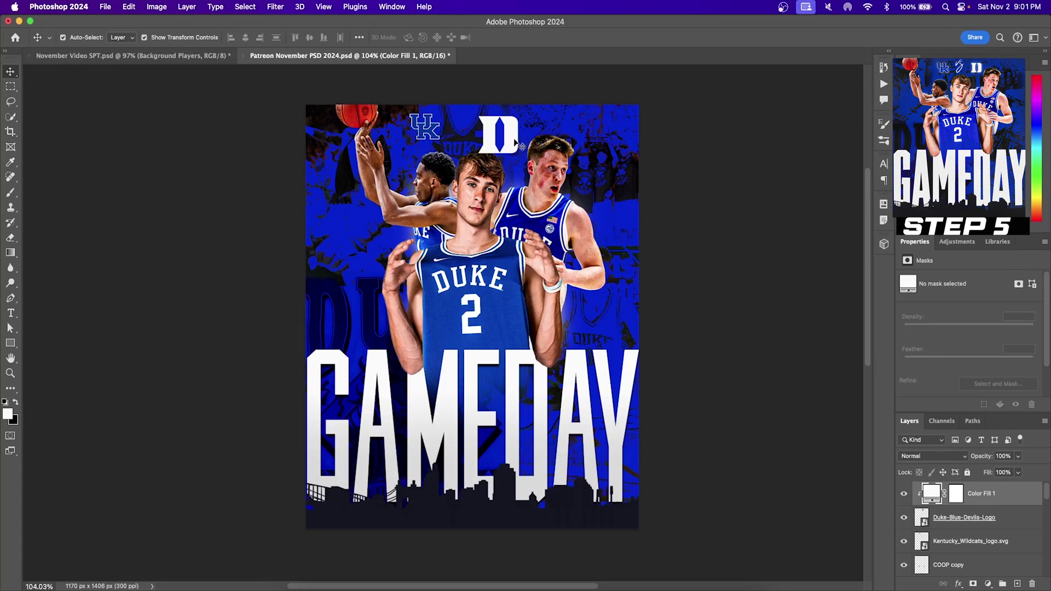
click(986, 514)
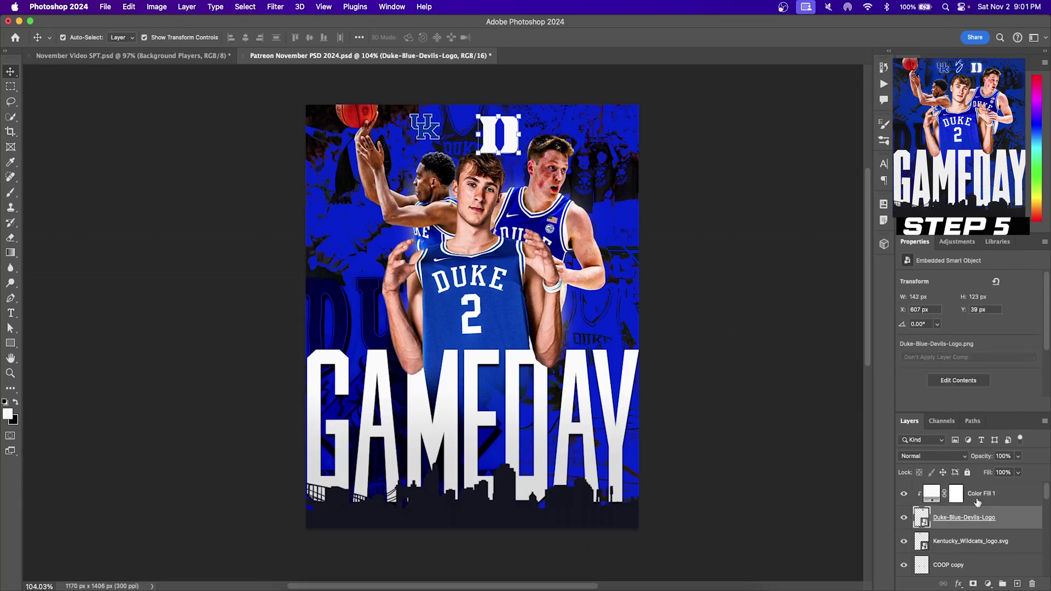
drag(521, 155, 510, 147)
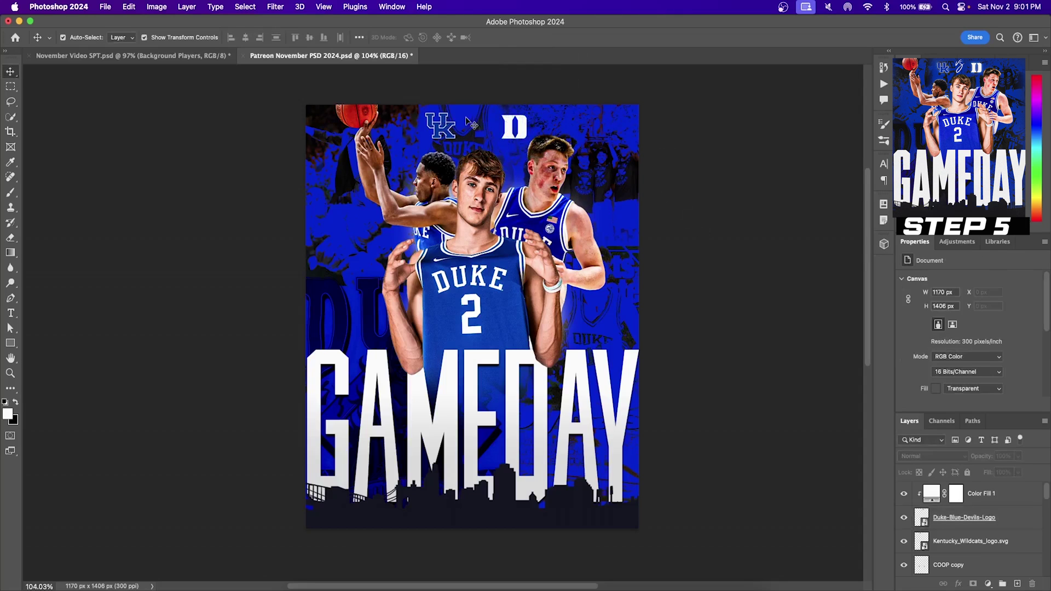
Step: Add a white Outer Glow to the Kentucky logo with 28% opacity, 10% noise, 0% spread and 38 px size
click(438, 130)
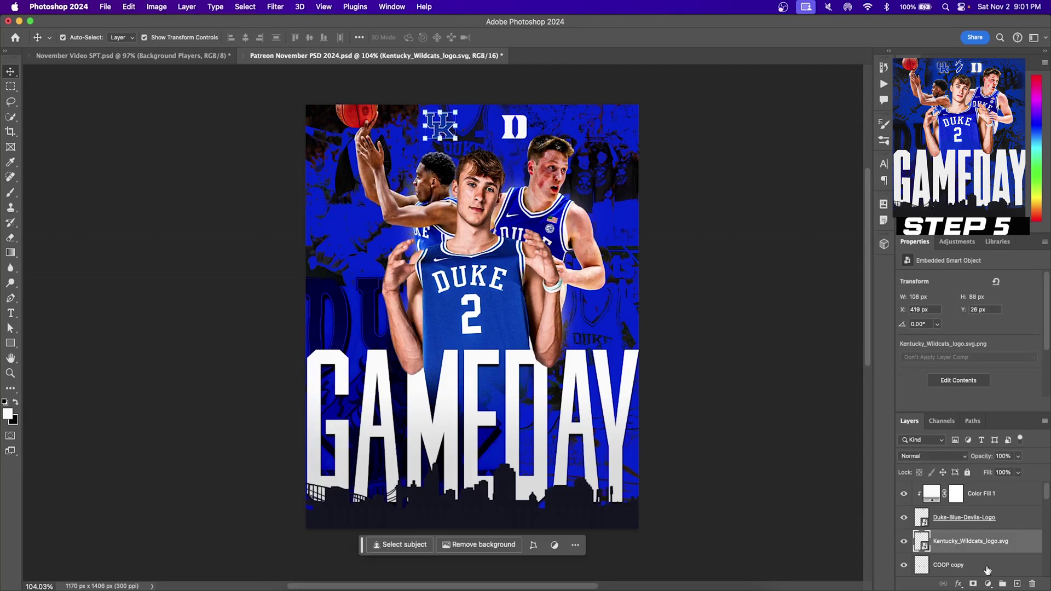
click(958, 583)
click(986, 568)
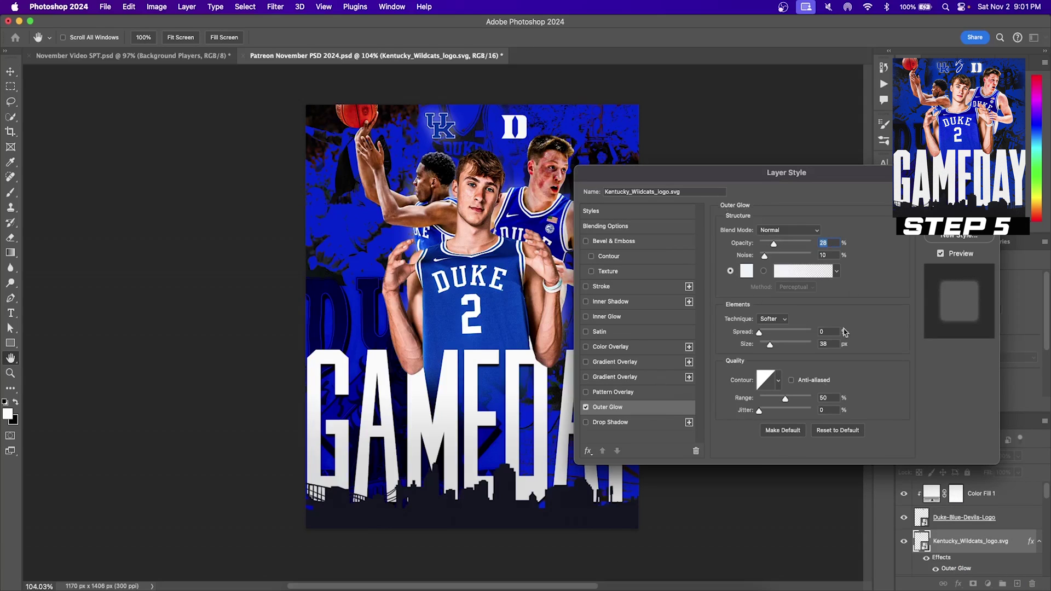
key(Return)
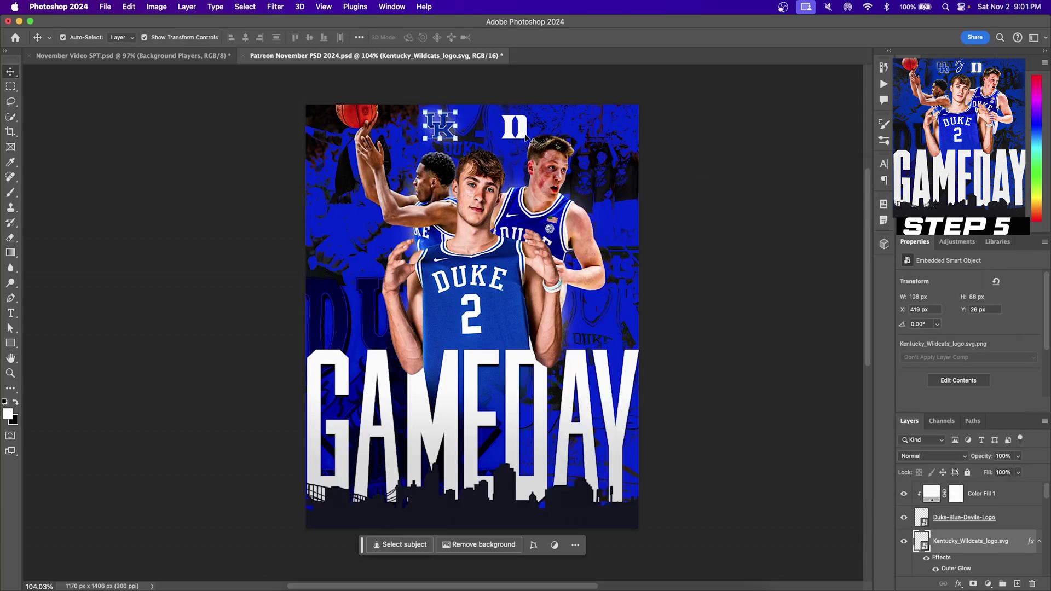
Step: Add an Outer Glow effect to the Duke logo layer
click(520, 132)
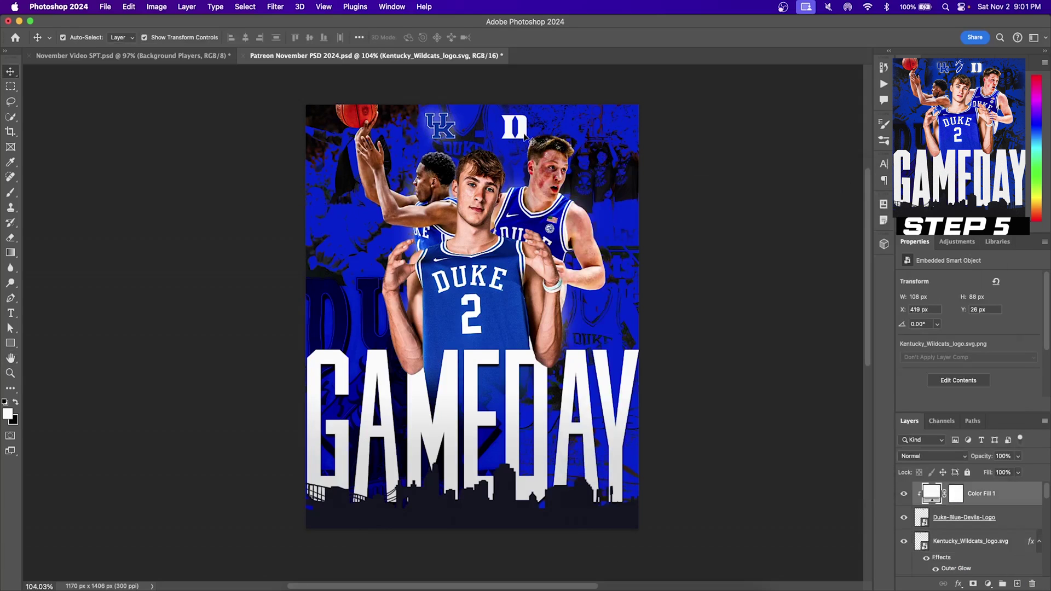
click(1009, 525)
click(958, 583)
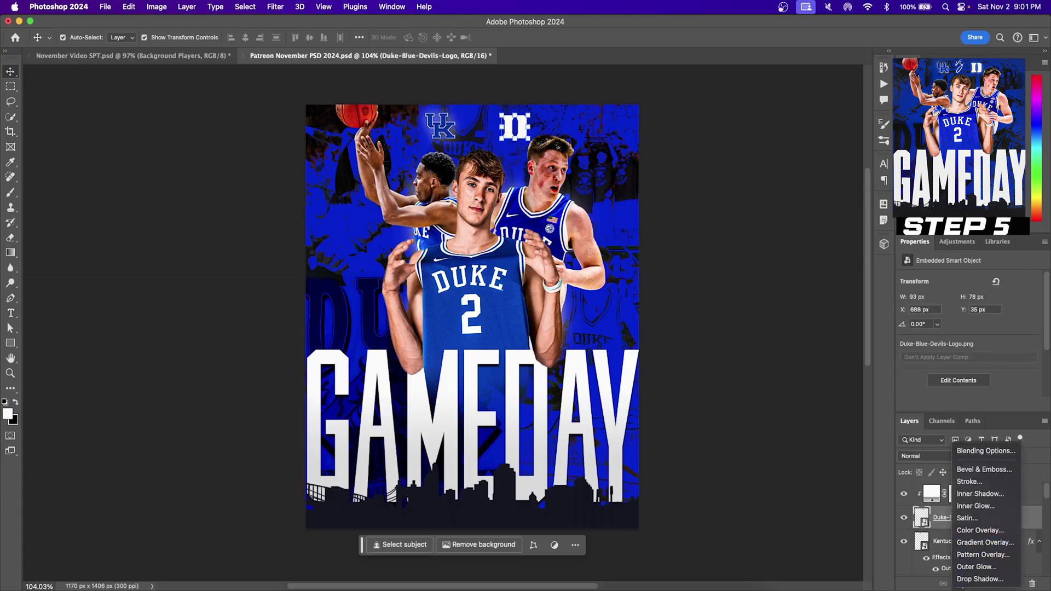
click(976, 566)
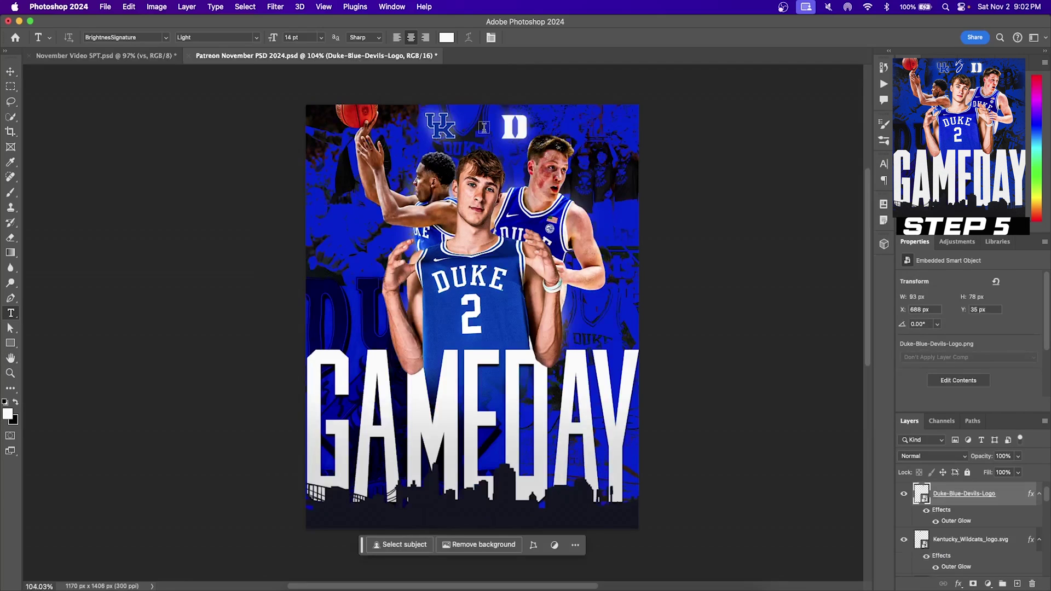
Step: Add a text layer reading "VS" between the two logos and move it above the Color Fill 1 layer
click(484, 130)
key(BackSpace)
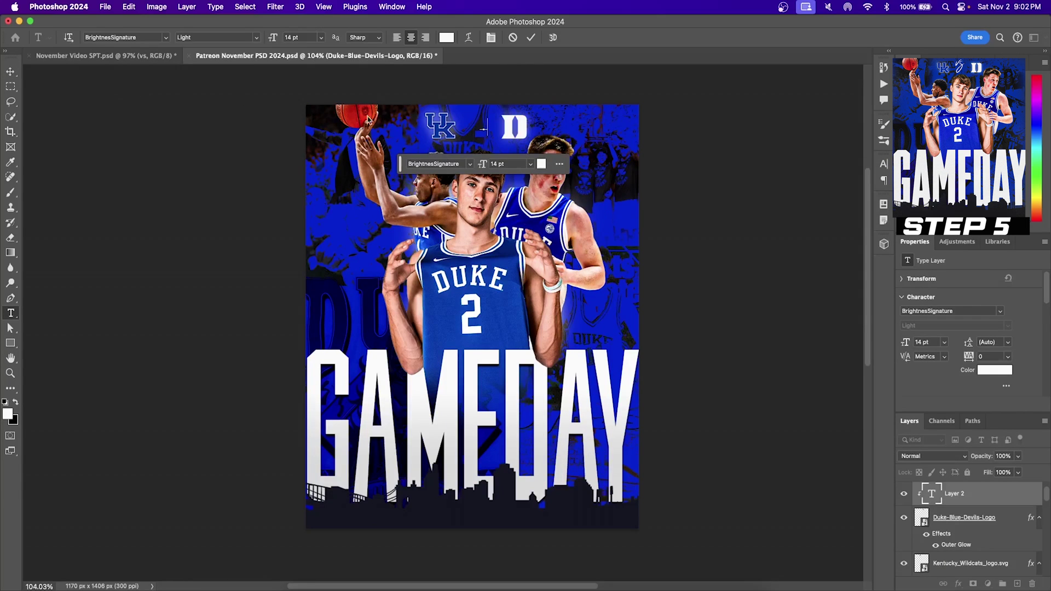
scroll(532, 195, up, 1)
scroll(997, 498, up, 1)
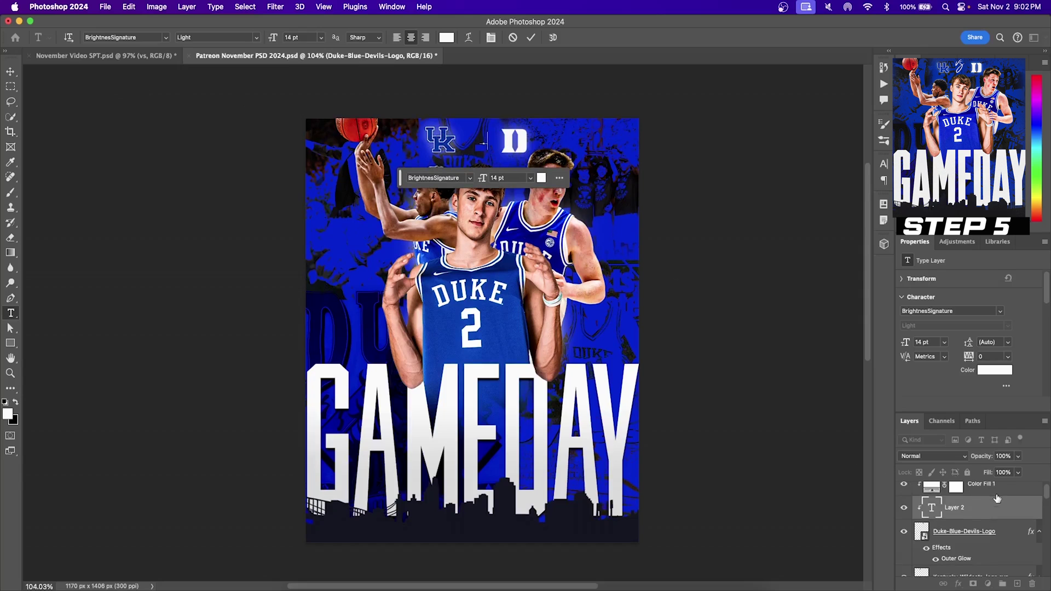
mouse_move(1006, 508)
mouse_down()
mouse_move(1003, 475)
mouse_move(1001, 487)
mouse_up()
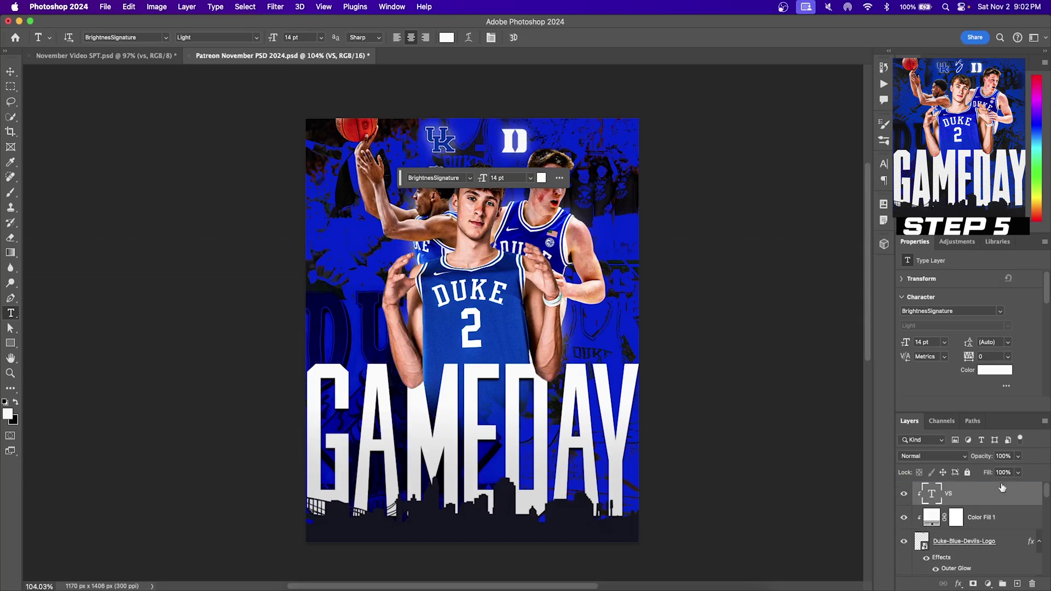
Step: Enlarge the VS text to about 52 pt between the logos and release it from its clipping mask
click(12, 71)
key(super+t)
drag(524, 174, 474, 144)
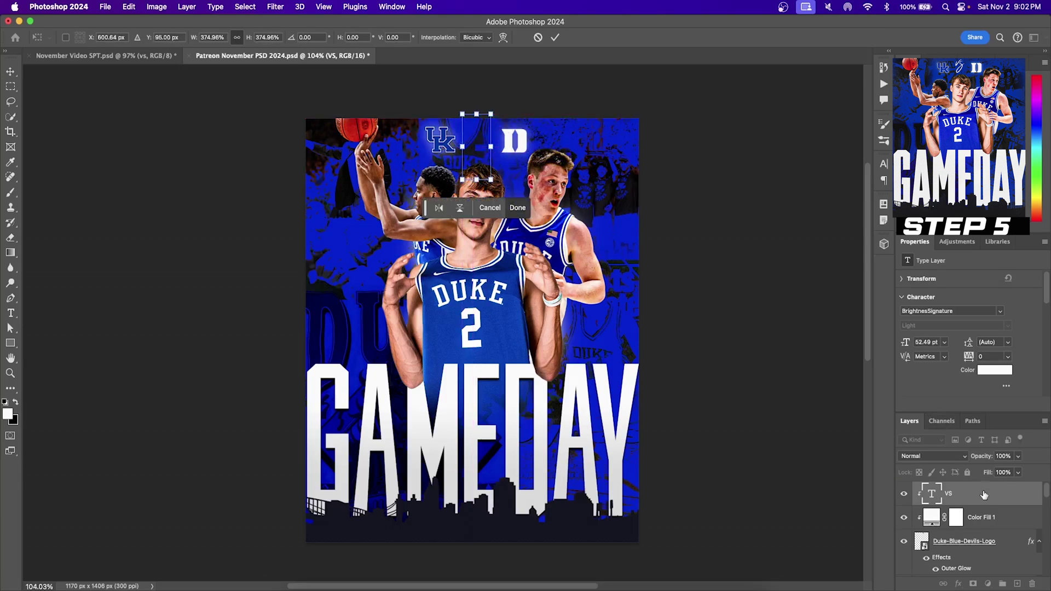
key(Return)
key(super+alt+g)
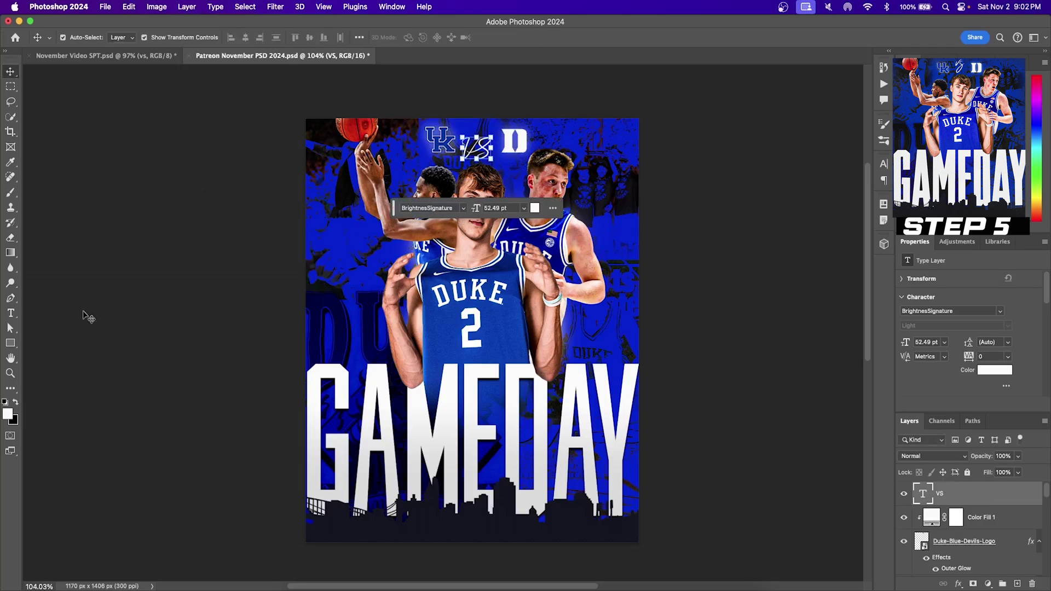
Step: Replace the text between the logos with lowercase "vs" in the BrightnesSignature font
click(12, 313)
drag(490, 145, 386, 153)
click(392, 7)
click(411, 114)
click(790, 245)
click(857, 156)
key(Caps_Lock)
text(vs)
key(super+Return)
key(v)
Step: Scale the vs text up to about 72 pt and centre it between the Kentucky and Duke logos
key(super+t)
drag(487, 114, 492, 91)
drag(485, 153, 485, 149)
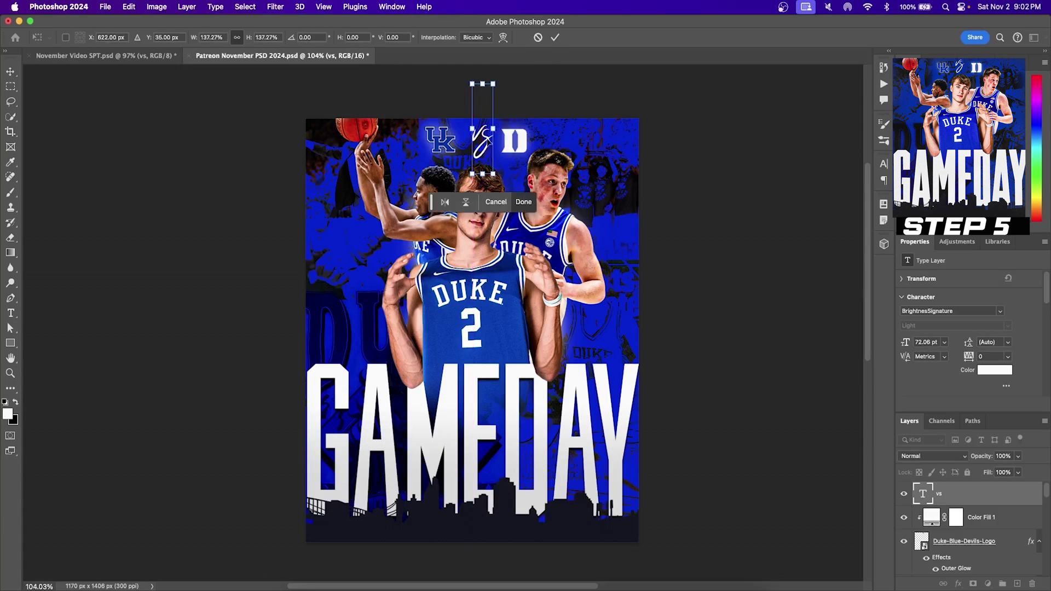
click(555, 37)
click(644, 169)
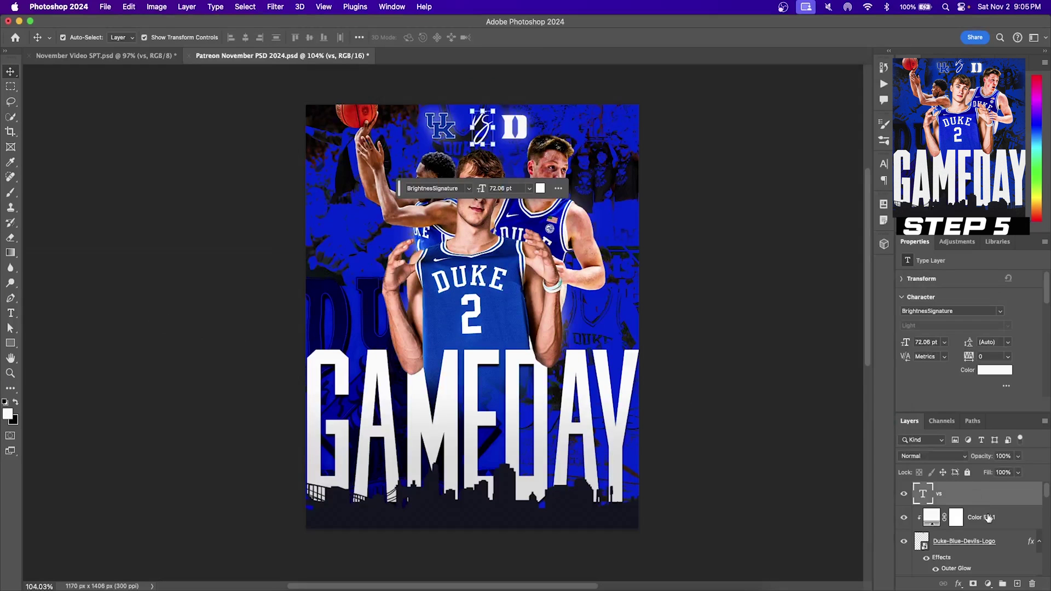
Step: Add a Color Lookup adjustment with the Kodak 5218 Kodak 2383 LUT and lower its opacity to about 73%
click(988, 585)
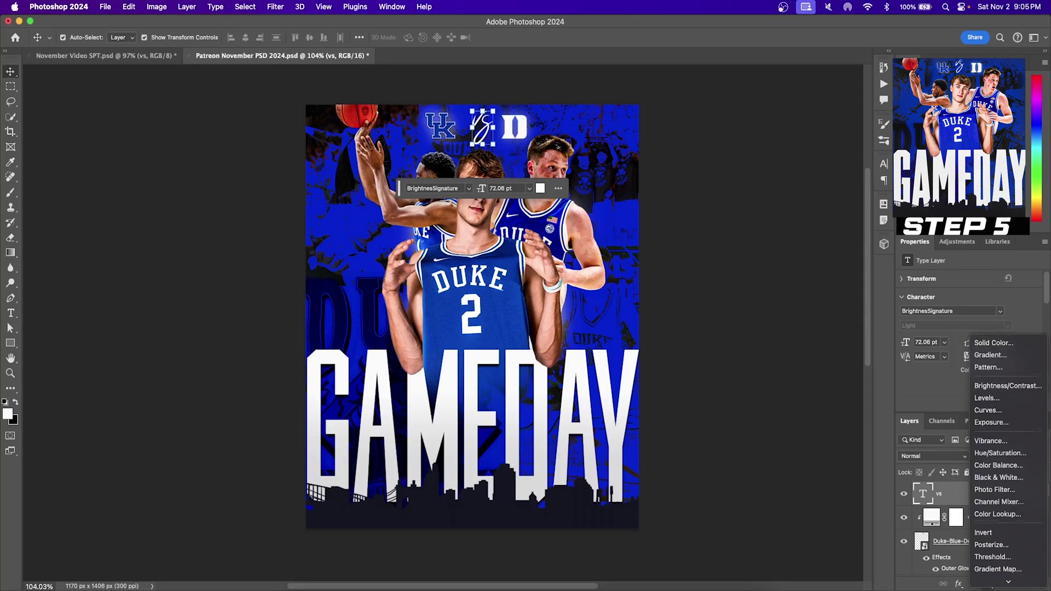
click(997, 512)
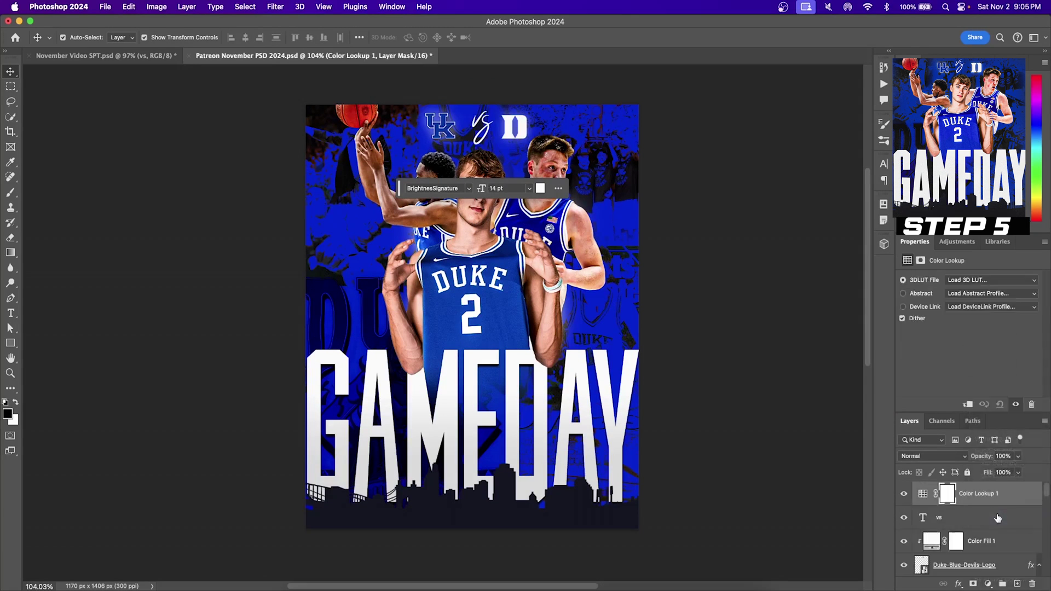
click(972, 280)
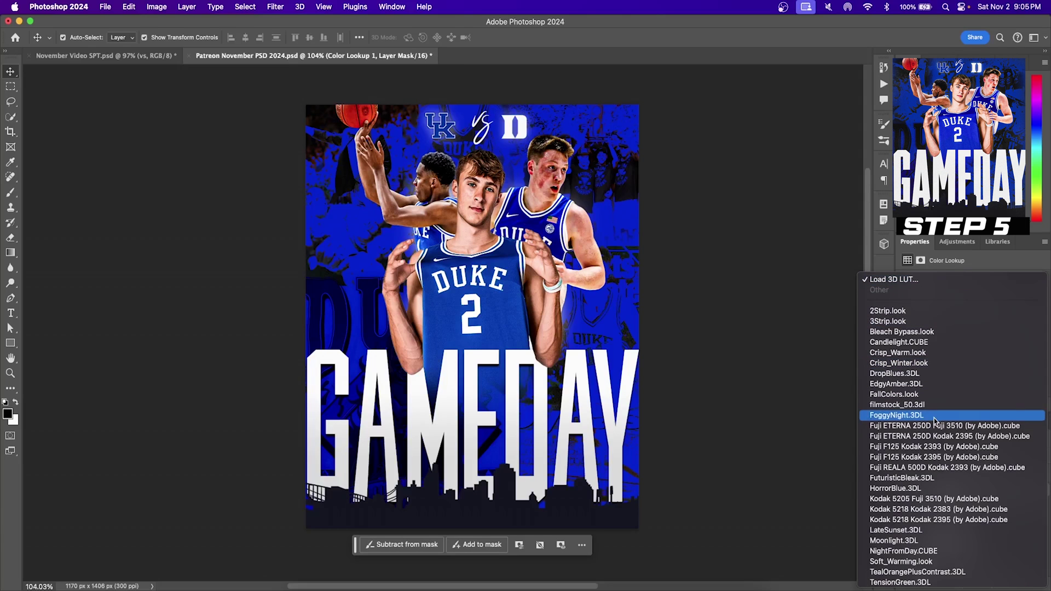
click(937, 510)
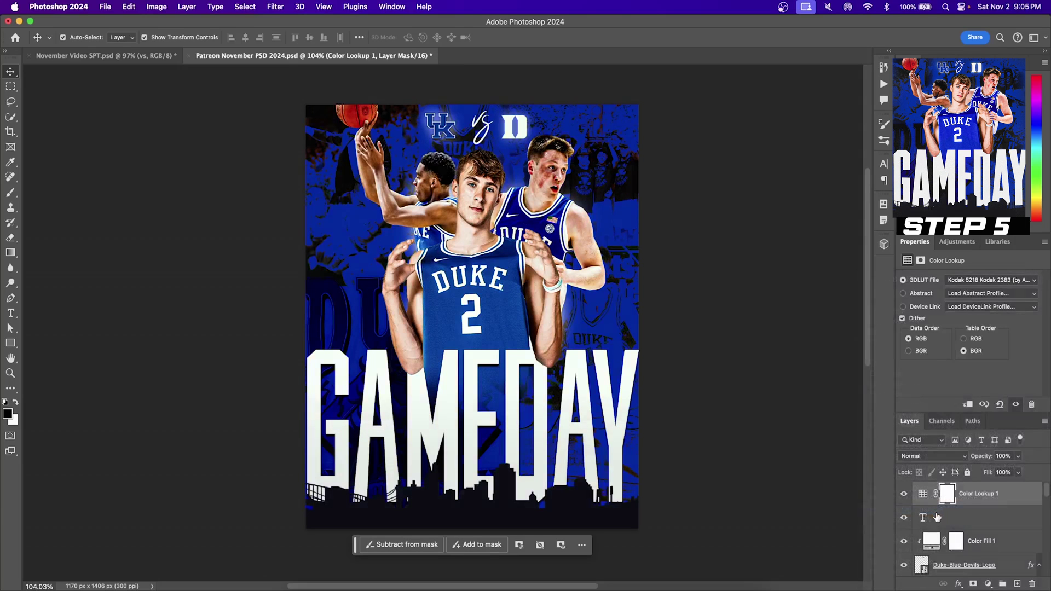
click(1012, 504)
click(1018, 456)
drag(1019, 473, 997, 473)
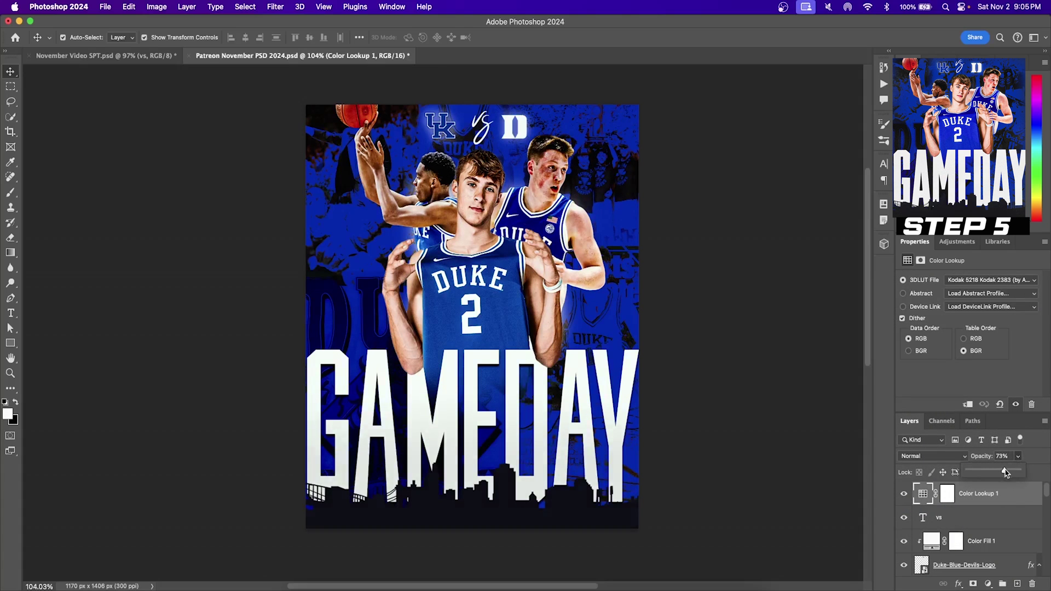
Step: Add a Selective Color adjustment and tune the Blues with less cyan, more magenta, yellow +7 and black +8
click(1013, 504)
click(989, 584)
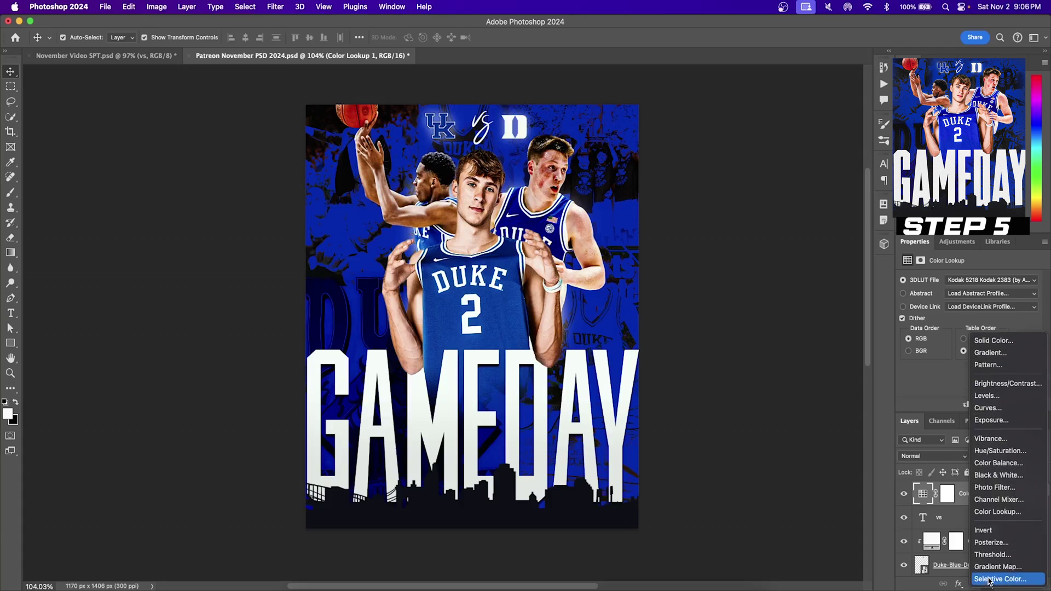
click(989, 579)
click(953, 298)
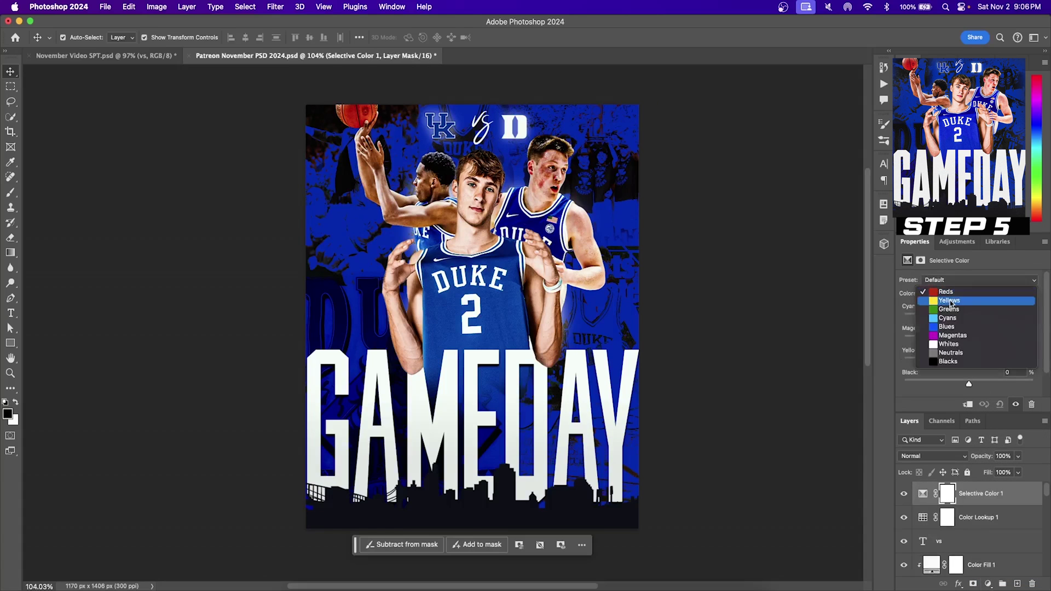
click(961, 329)
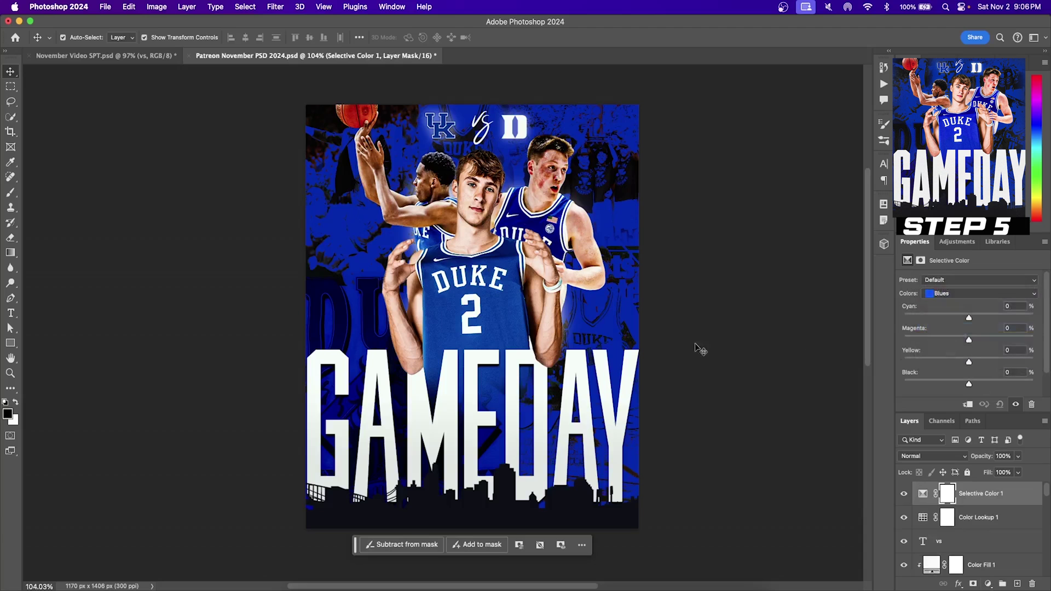
mouse_move(968, 320)
mouse_down()
mouse_move(937, 319)
mouse_move(951, 319)
mouse_up()
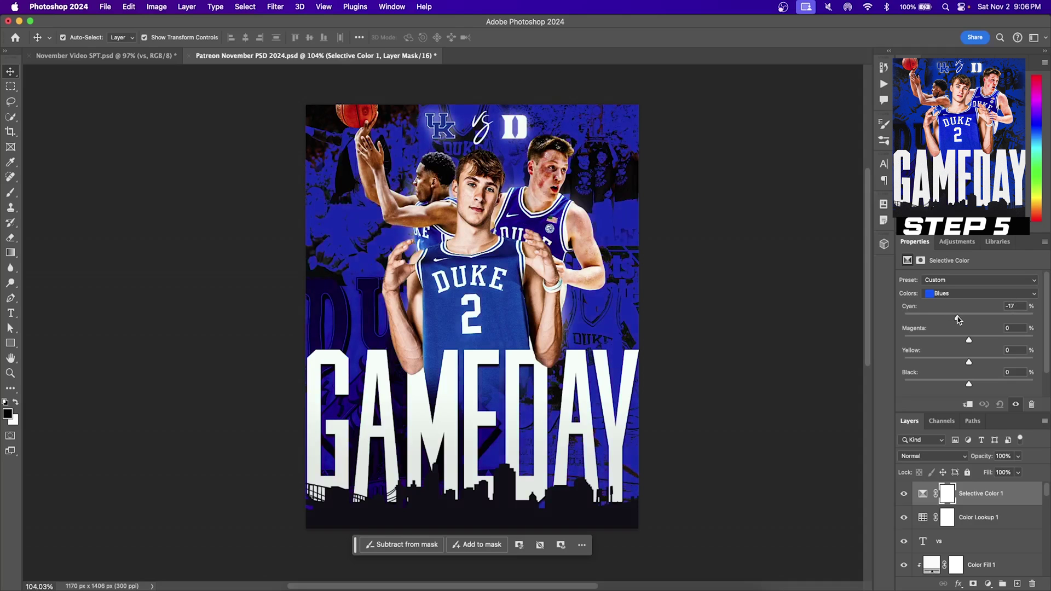
drag(970, 342, 974, 385)
Step: Set the Selective Color Yellows to cyan +40, magenta +12, yellow -24 and black -28, and compare the poster with and without the adjustment
click(963, 294)
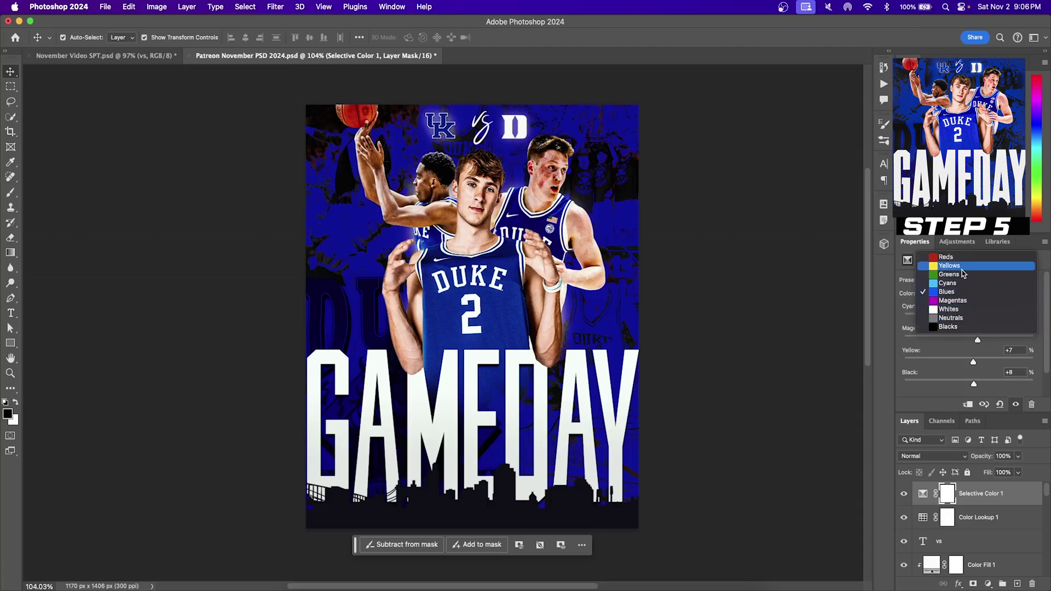
click(950, 265)
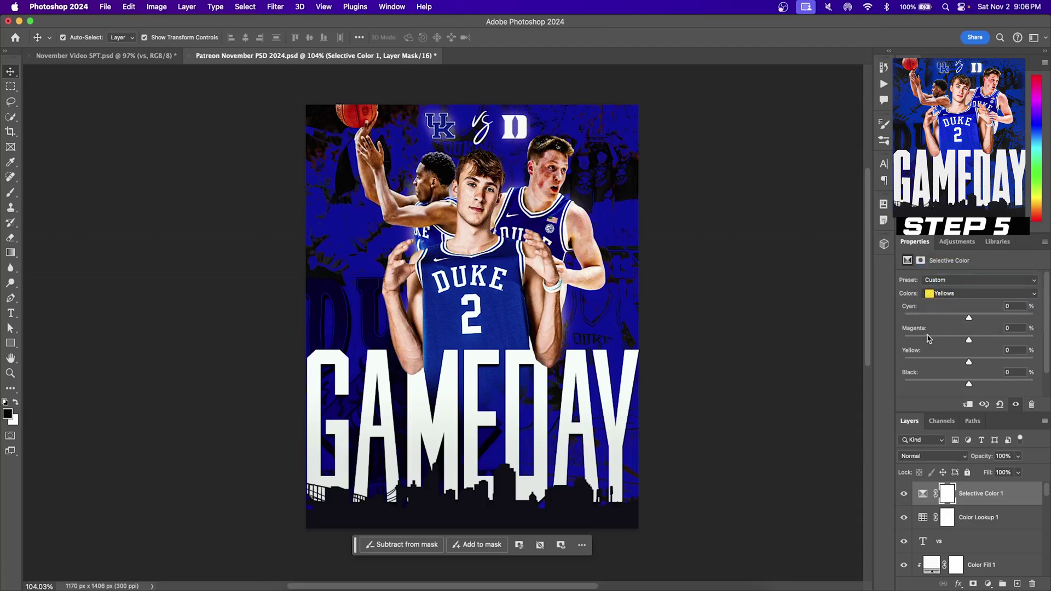
drag(969, 320, 954, 385)
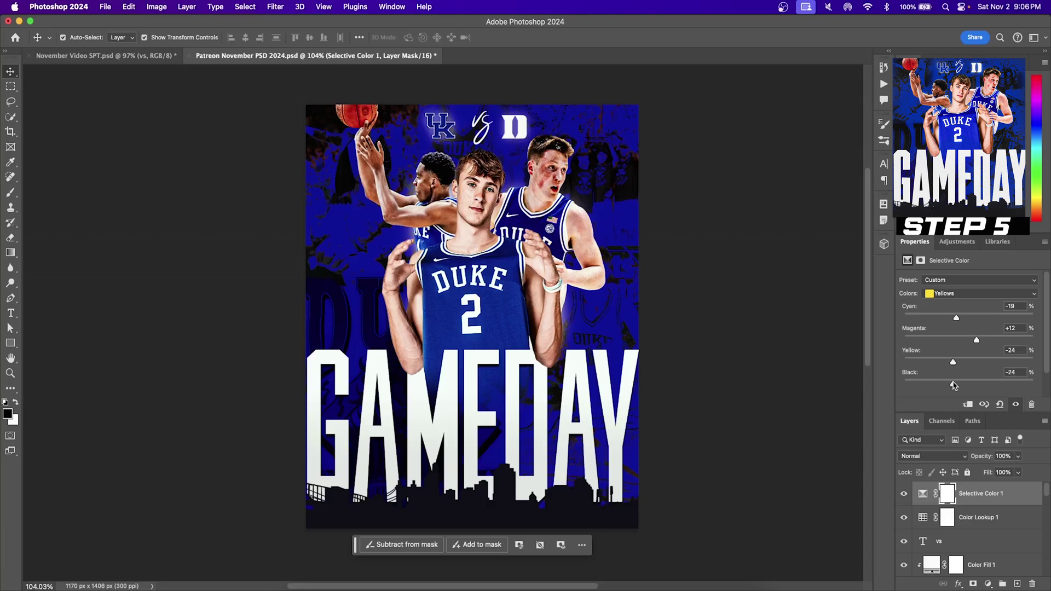
drag(963, 321, 995, 321)
click(911, 493)
click(909, 493)
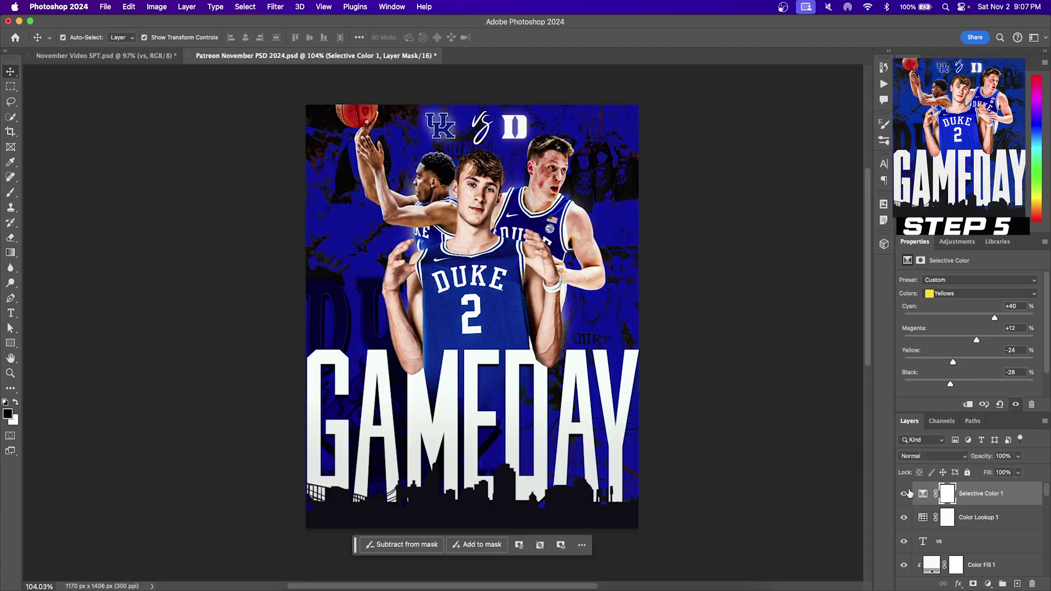
click(905, 493)
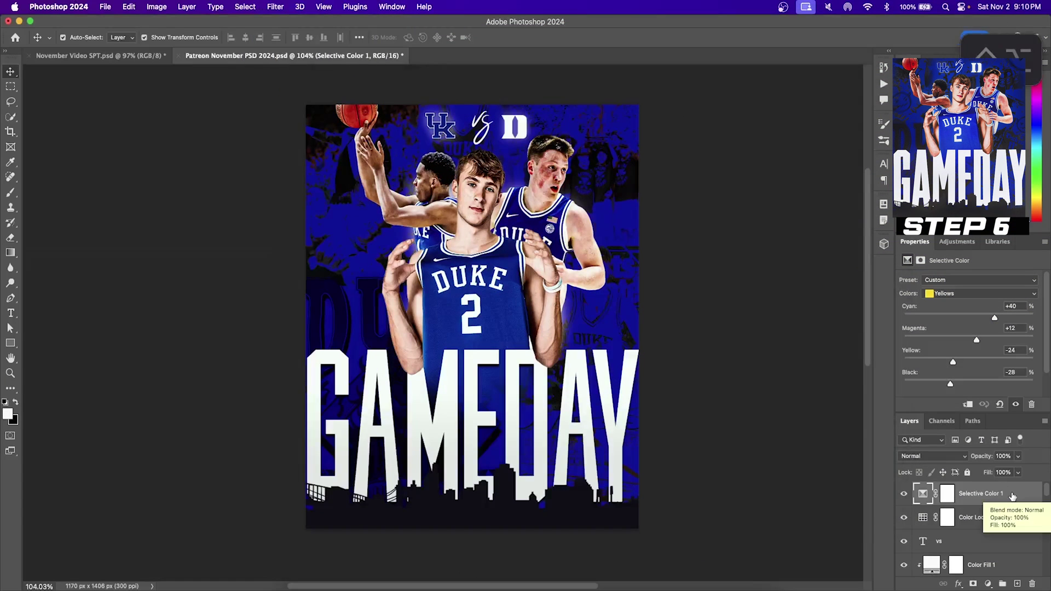
Step: Stamp all visible layers into a new top layer and apply Add Noise to it at 23.62% with Uniform distribution
key(ctrl+alt+super)
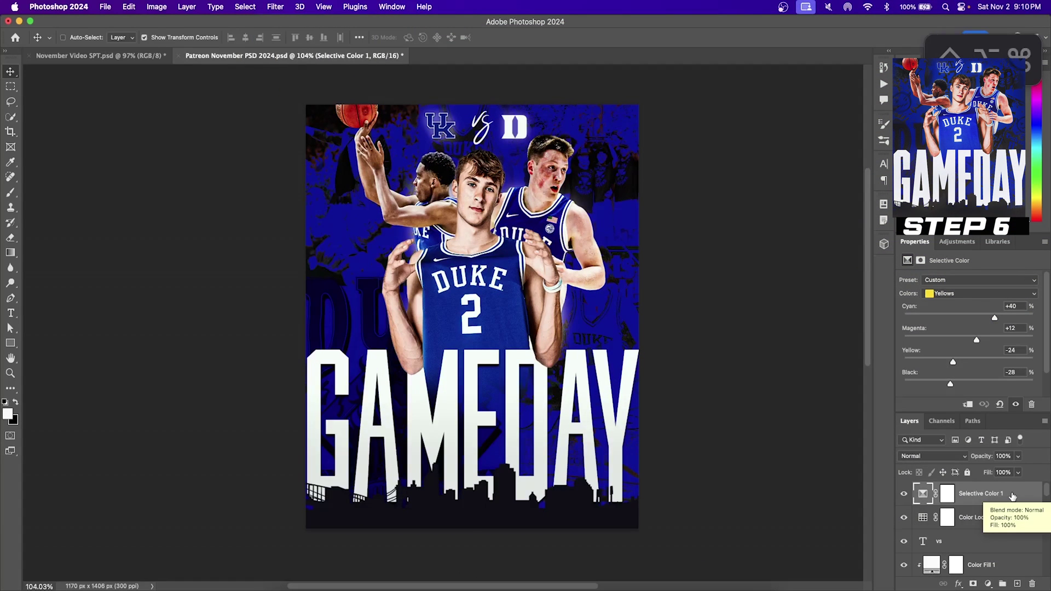
key(shift+alt+super+e)
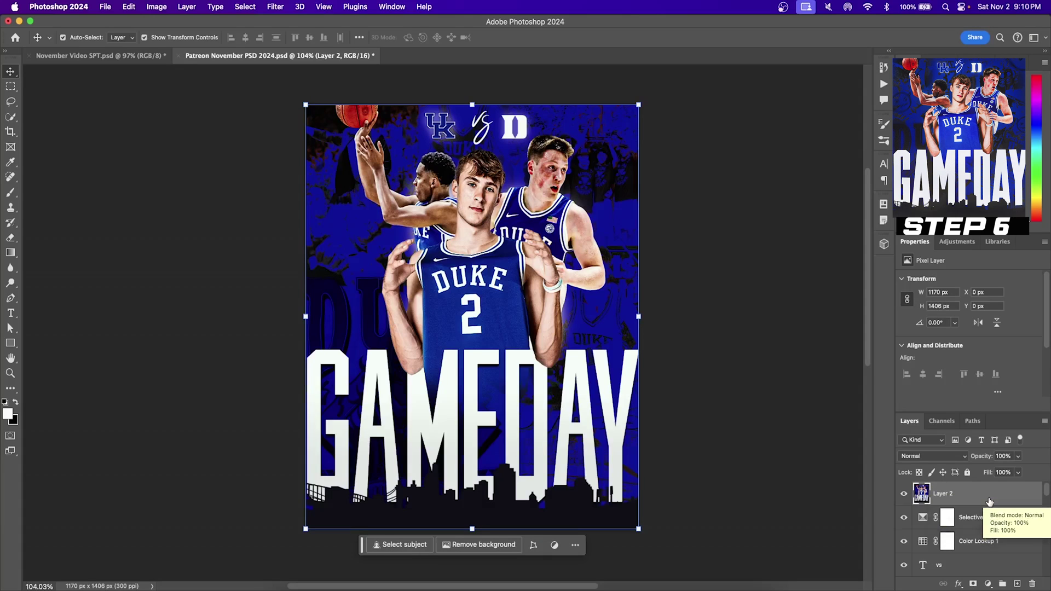
click(274, 7)
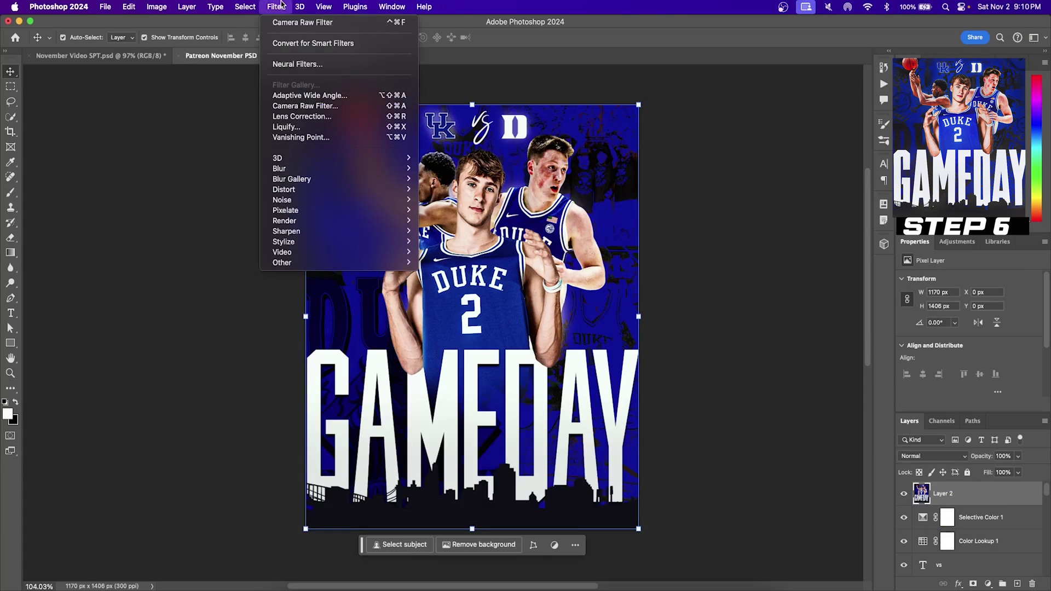
mouse_move(321, 205)
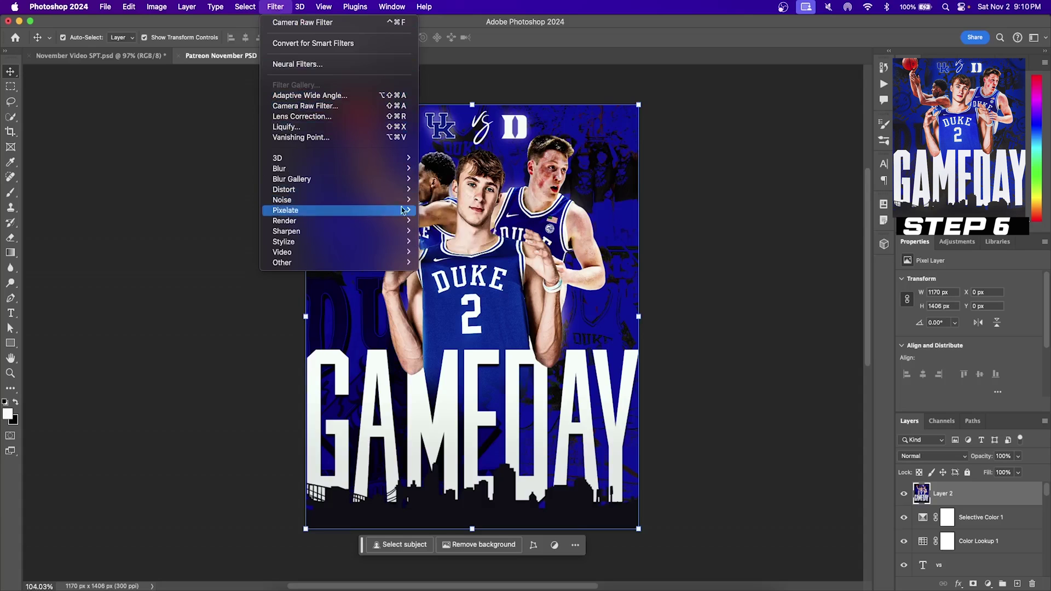
mouse_move(386, 189)
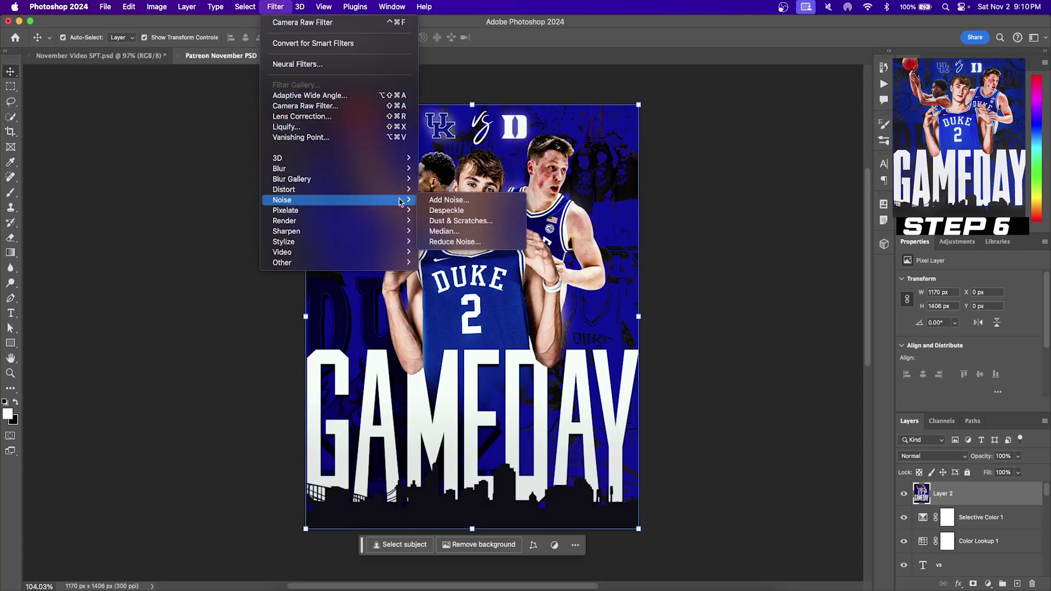
click(444, 201)
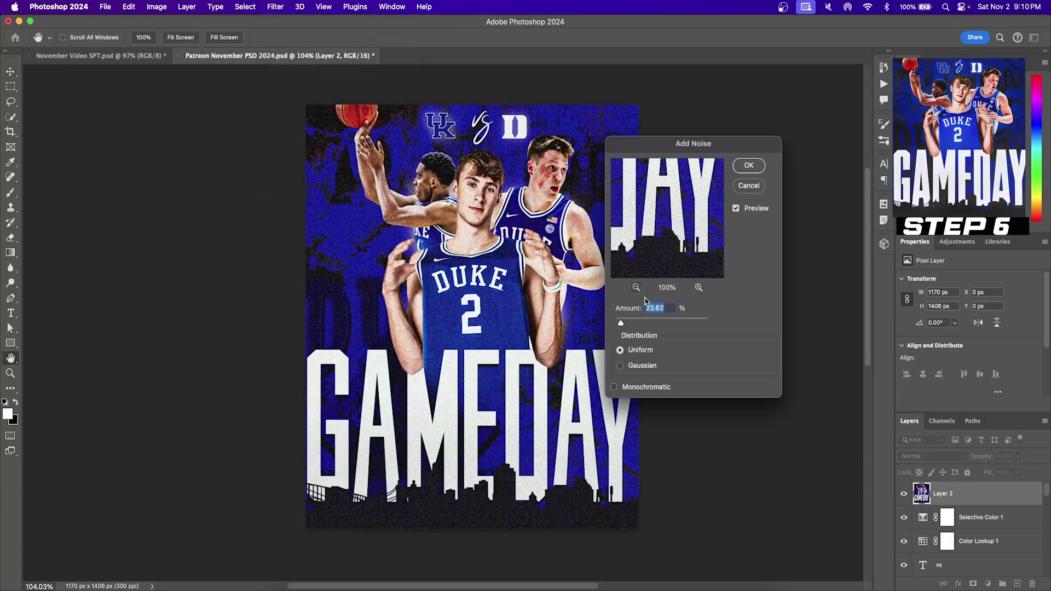
click(749, 166)
key(v)
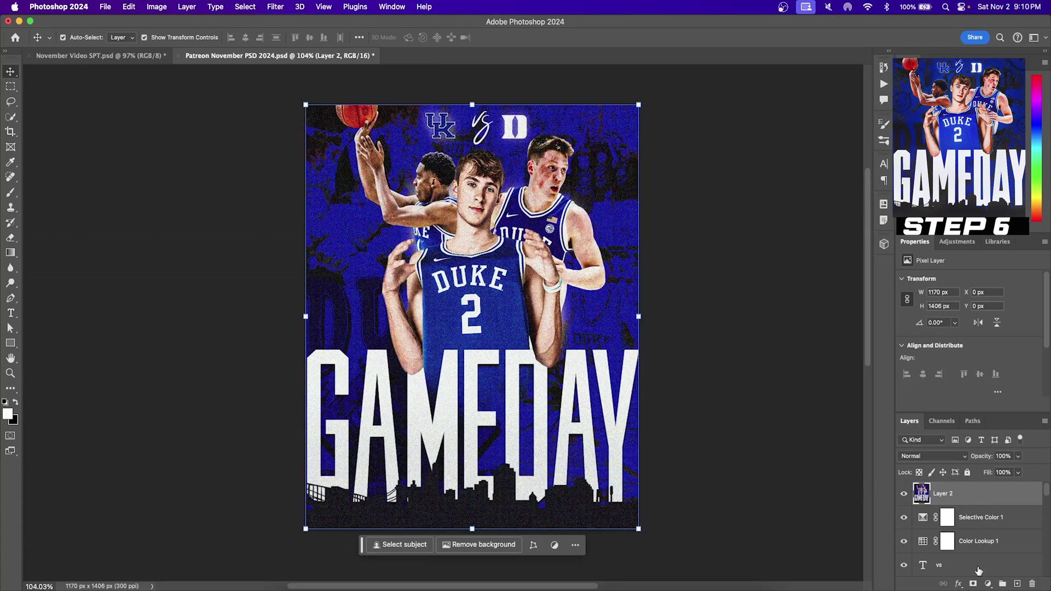
Step: Hide the noise layer with an inverted black mask and paint white with a soft brush to reveal grain over the skyline
click(973, 583)
key(ctrl+i)
click(11, 193)
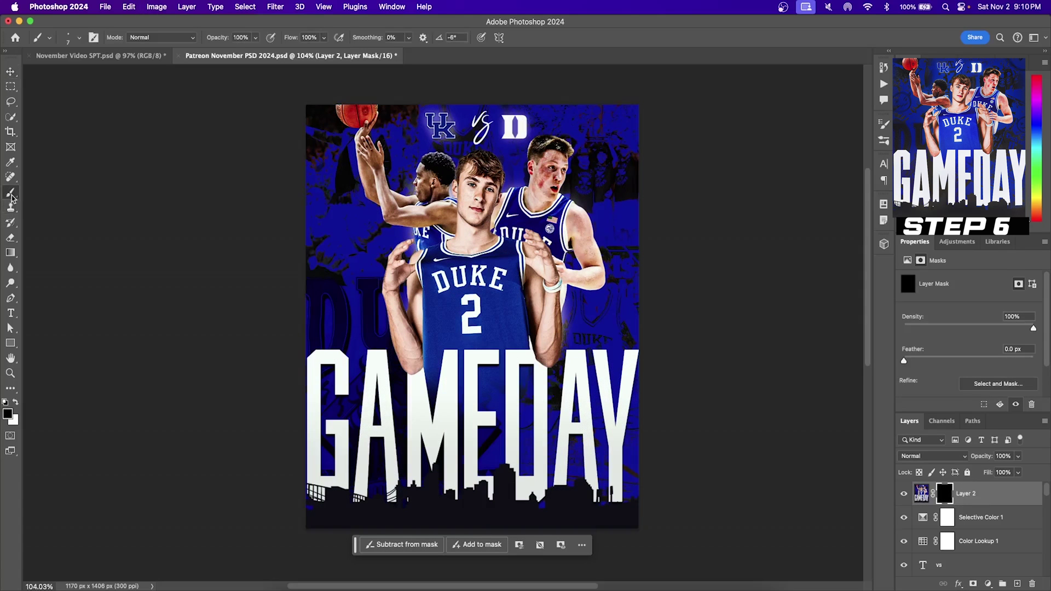
drag(244, 330, 277, 380)
key(x)
drag(327, 520, 553, 495)
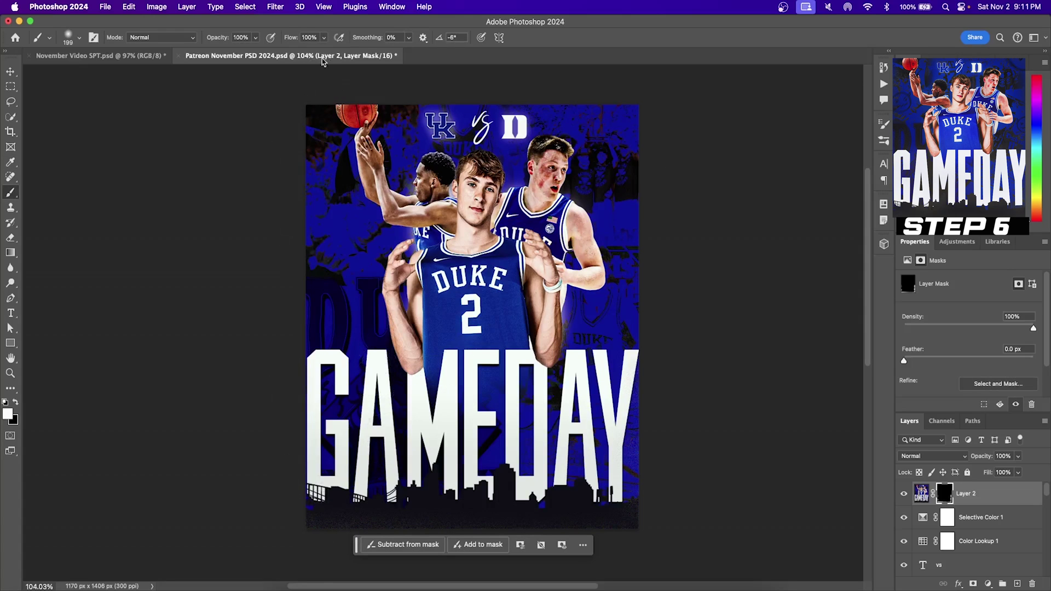
Step: Lower the brush flow to 59% and paint the noise layer's mask to bring grain onto the GAMEDAY lettering
click(324, 37)
drag(324, 52, 303, 53)
mouse_move(383, 438)
mouse_down()
mouse_move(547, 462)
mouse_move(553, 344)
mouse_up()
Step: Paint more white on the noise layer's mask to extend the grain across the lettering, background and players
key(z)
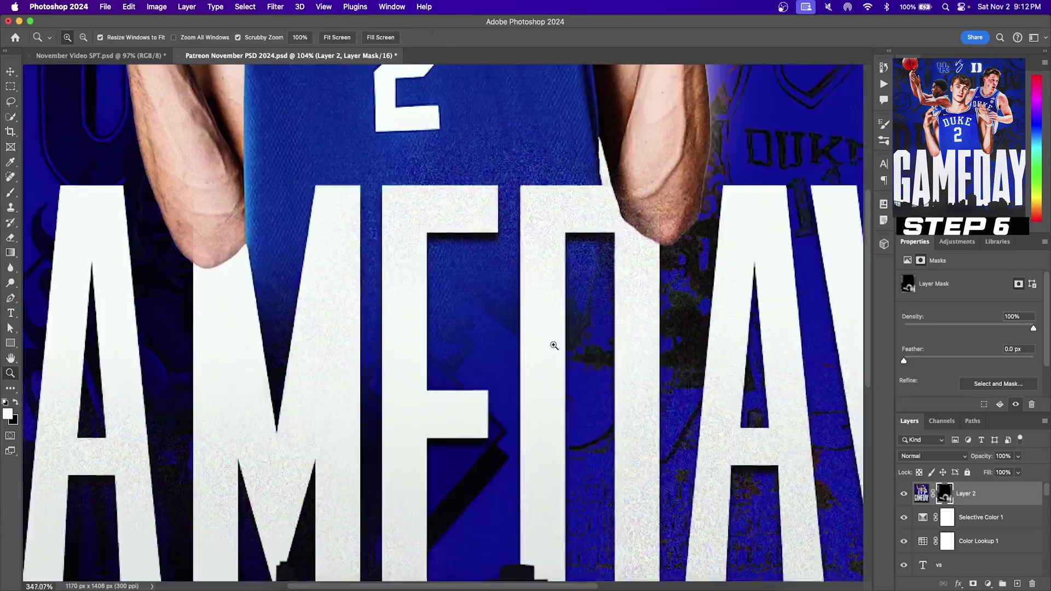
click(11, 192)
scroll(183, 265, up, 2)
drag(197, 264, 711, 453)
scroll(711, 452, down, 5)
mouse_move(208, 137)
mouse_down()
mouse_move(272, 303)
mouse_move(230, 493)
mouse_up()
key(z)
drag(748, 146, 709, 146)
mouse_move(576, 339)
mouse_down()
mouse_move(613, 339)
mouse_move(602, 339)
mouse_up()
key(b)
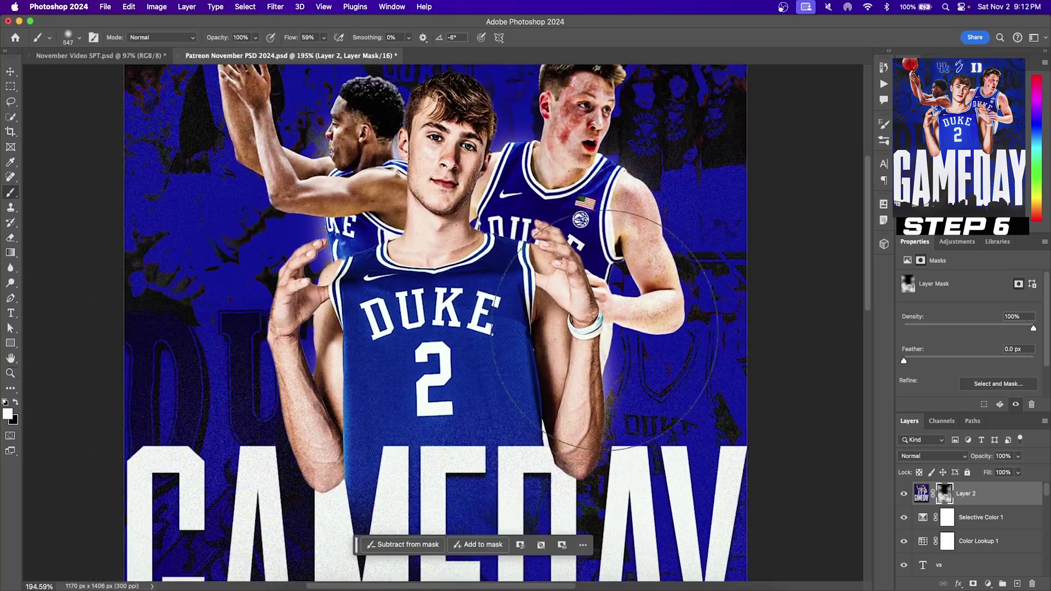
Step: Compare the poster with and without the masked noise layer by toggling the layer's visibility
click(904, 493)
click(905, 494)
click(904, 494)
click(905, 495)
click(905, 494)
click(904, 495)
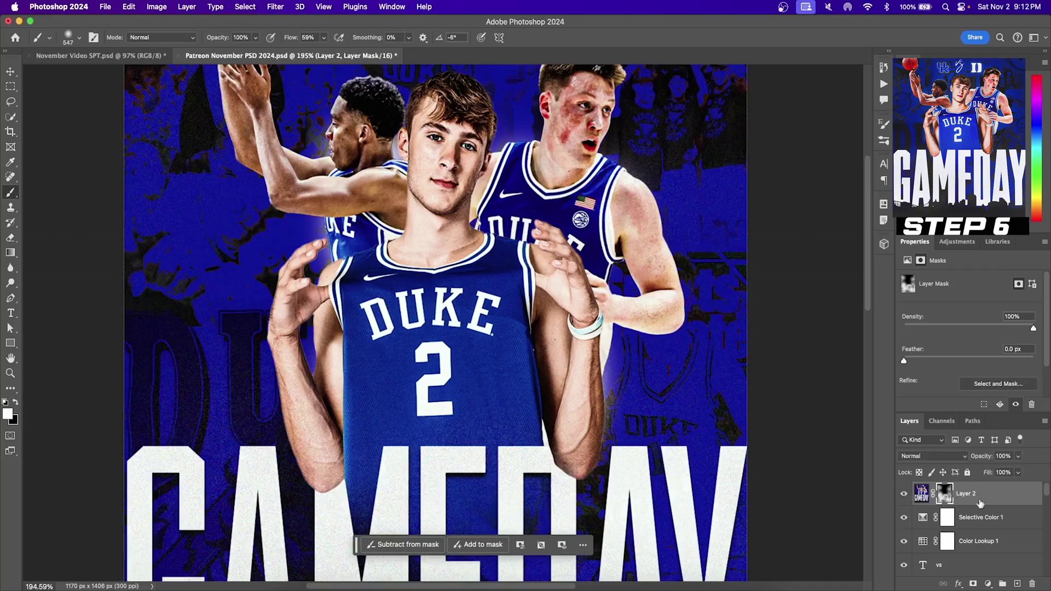